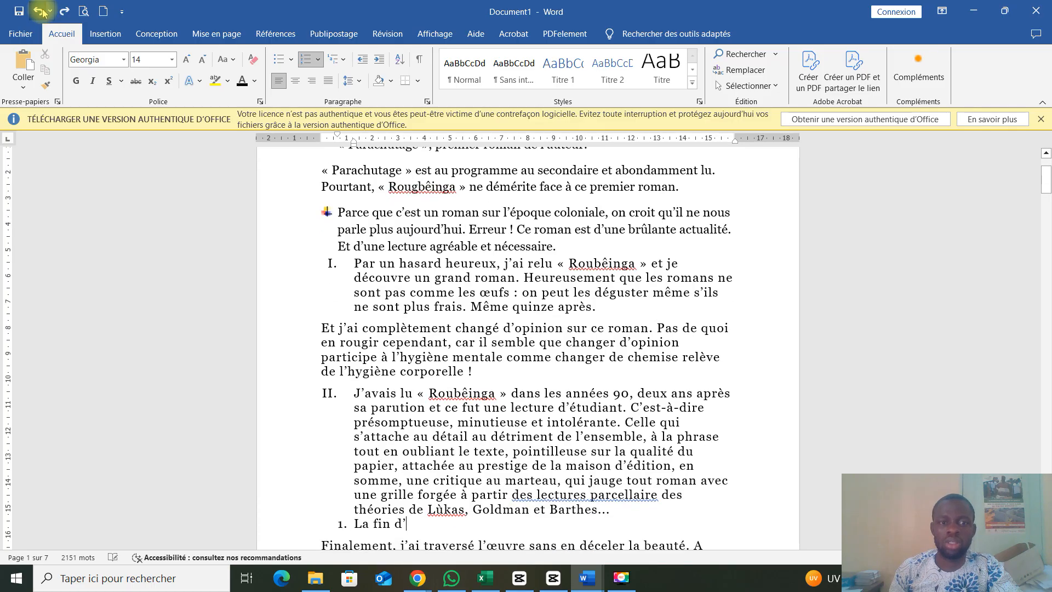
- Undo the typed list item and all bullets and numbering applied to the document's opening paragraphs
{"action": "left_click", "coordinate": [43, 12]}
{"action": "left_click", "coordinate": [42, 13]}
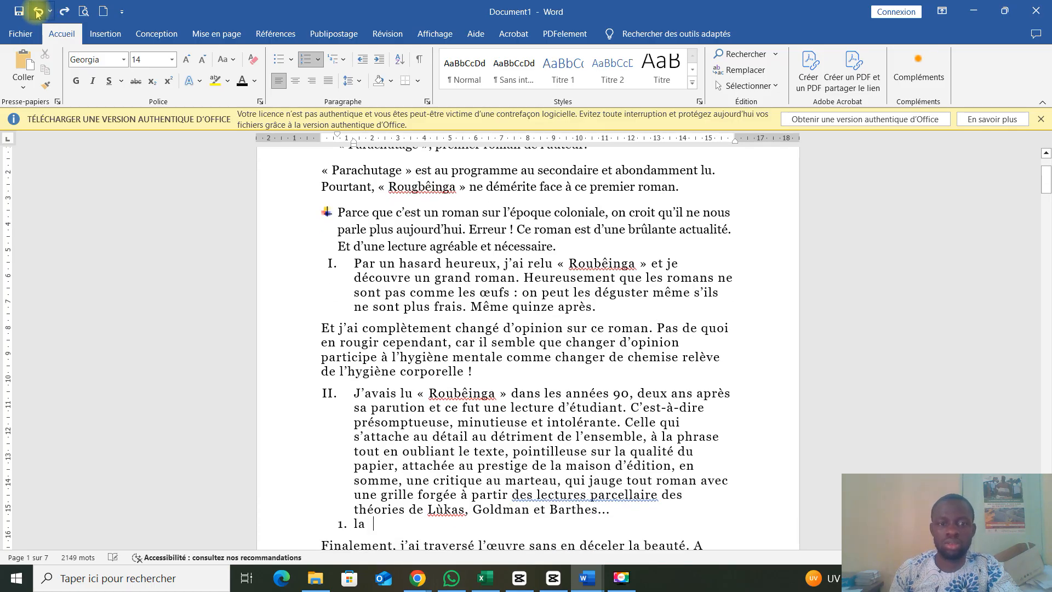
{"action": "left_click", "coordinate": [41, 12]}
{"action": "left_click", "coordinate": [38, 13]}
{"action": "left_click", "coordinate": [38, 12]}
{"action": "left_click", "coordinate": [38, 12]}
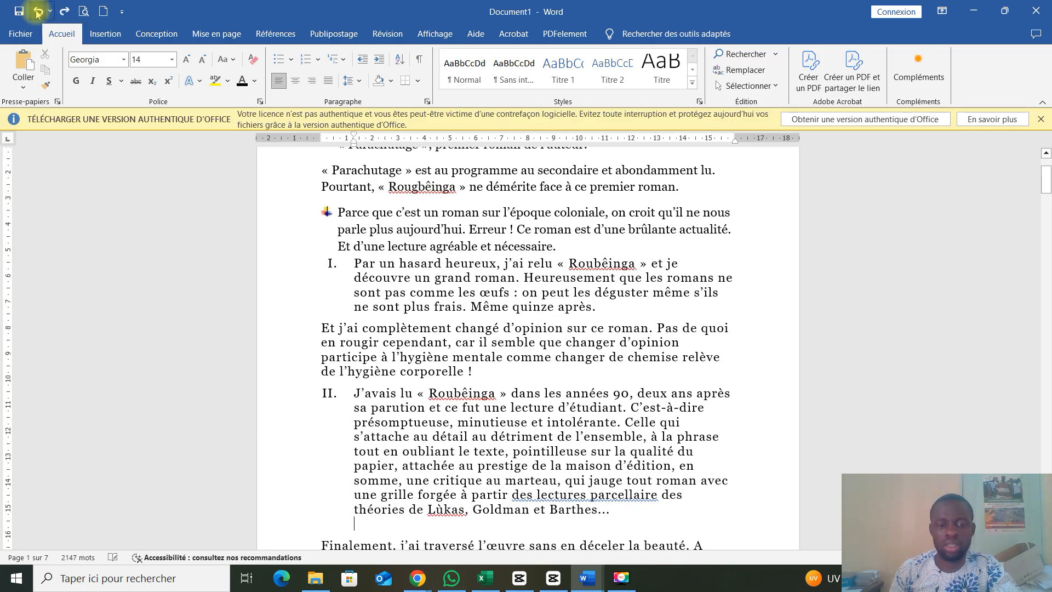
{"action": "left_click", "coordinate": [38, 12]}
{"action": "left_click", "coordinate": [37, 12]}
{"action": "left_click", "coordinate": [38, 12]}
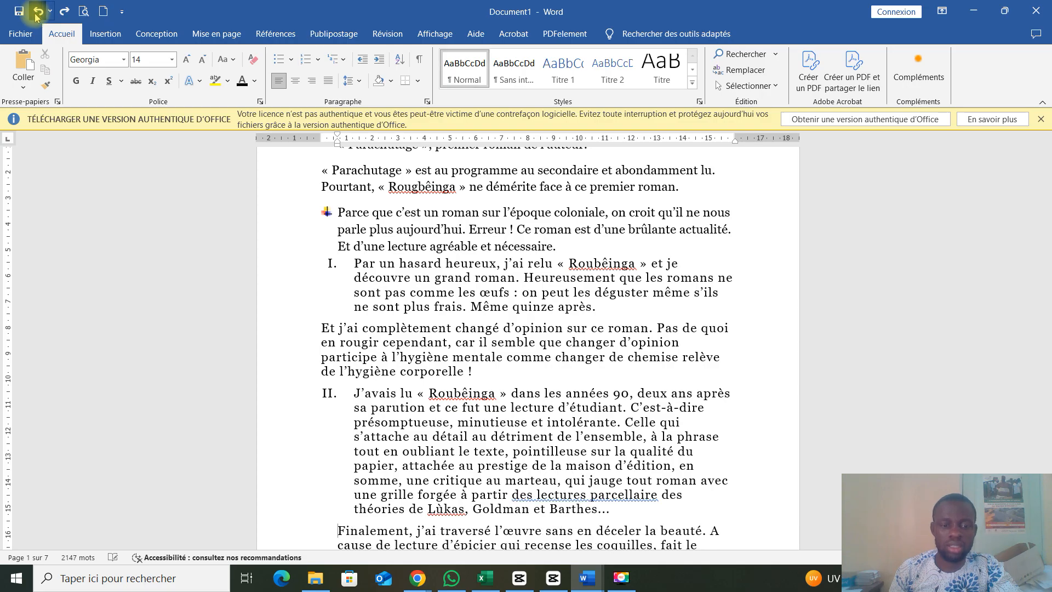
{"action": "left_click", "coordinate": [38, 12]}
{"action": "left_click", "coordinate": [37, 13]}
{"action": "left_click", "coordinate": [37, 12]}
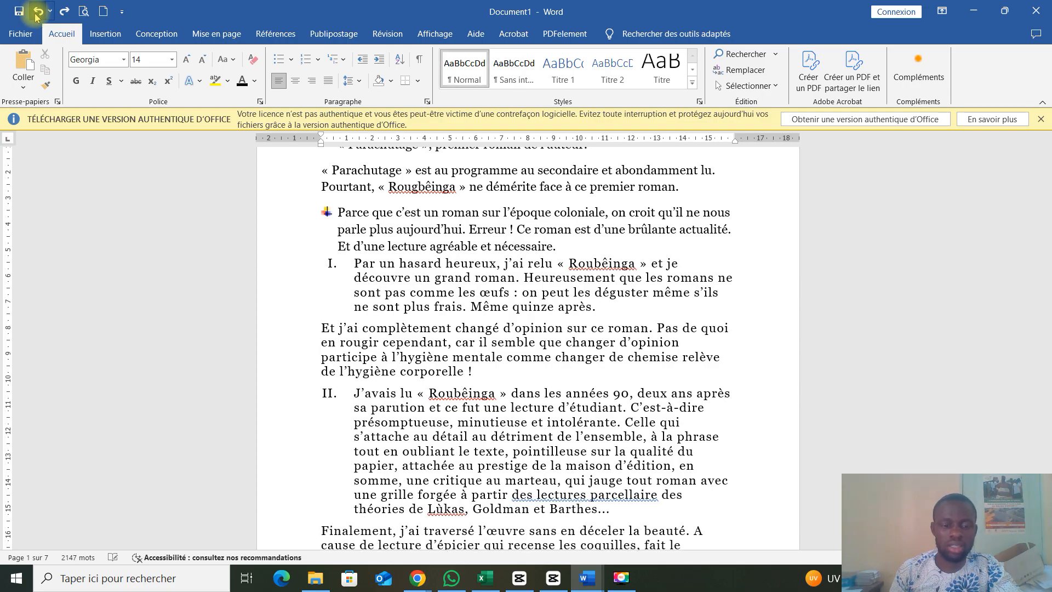
{"action": "left_click", "coordinate": [38, 12]}
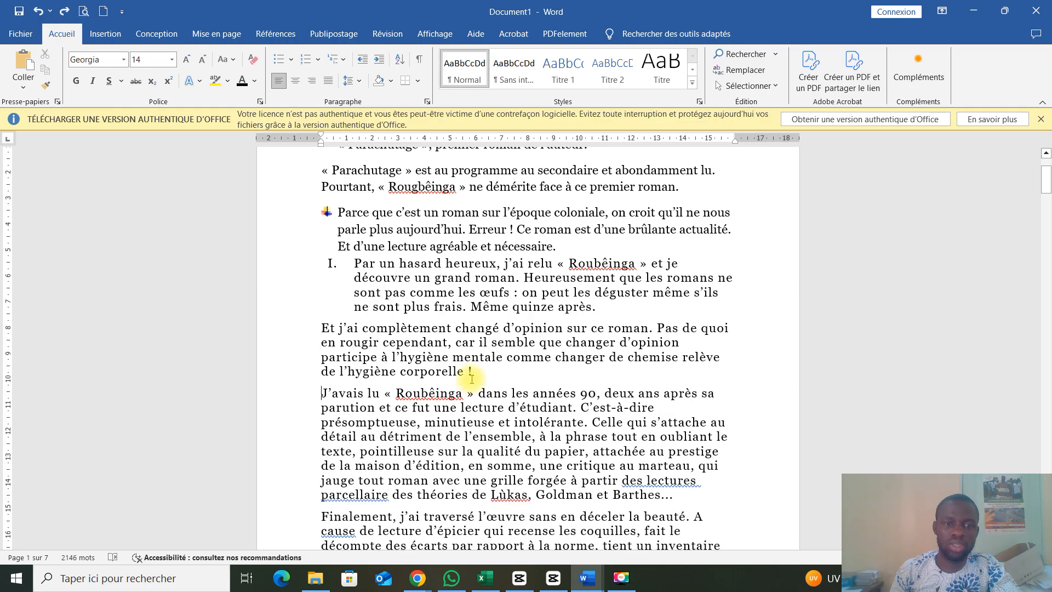
{"action": "left_click", "coordinate": [39, 16]}
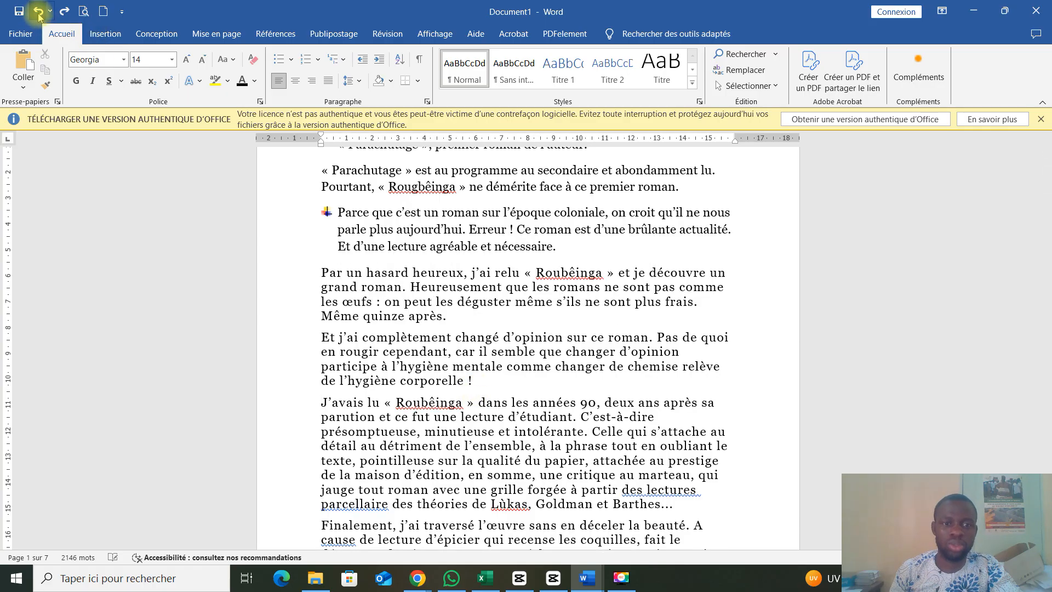
{"action": "left_click", "coordinate": [39, 16]}
{"action": "left_click", "coordinate": [38, 16]}
{"action": "left_click", "coordinate": [38, 16]}
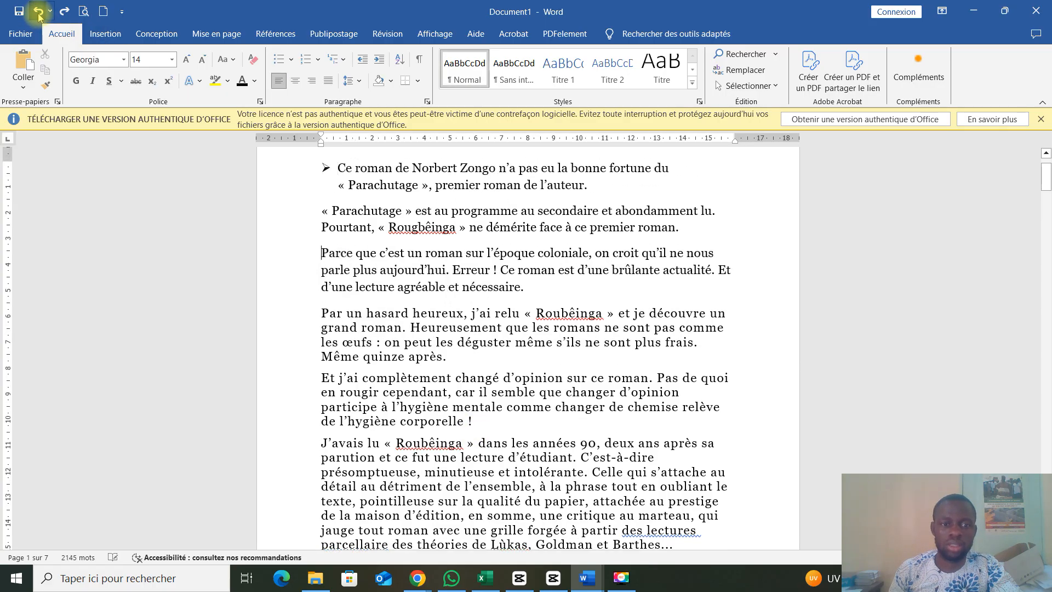
{"action": "left_click", "coordinate": [38, 16]}
{"action": "left_click", "coordinate": [38, 17]}
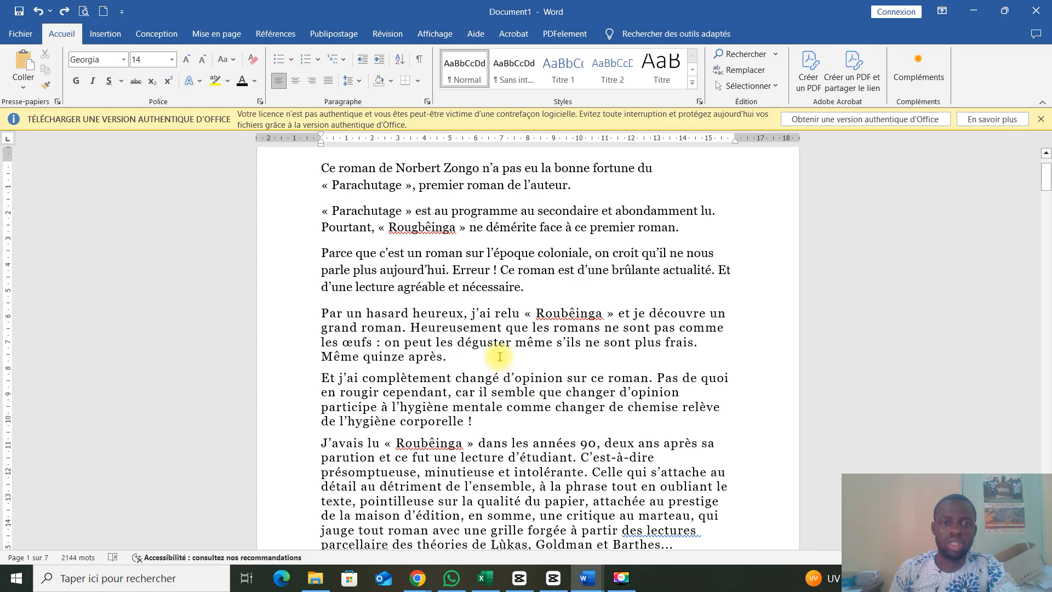
- Add a drop cap to the first paragraph, positioned in the text, in Georgia and 3 lines high
{"action": "scroll", "coordinate": [500, 356], "scroll_direction": "up", "scroll_amount": 1}
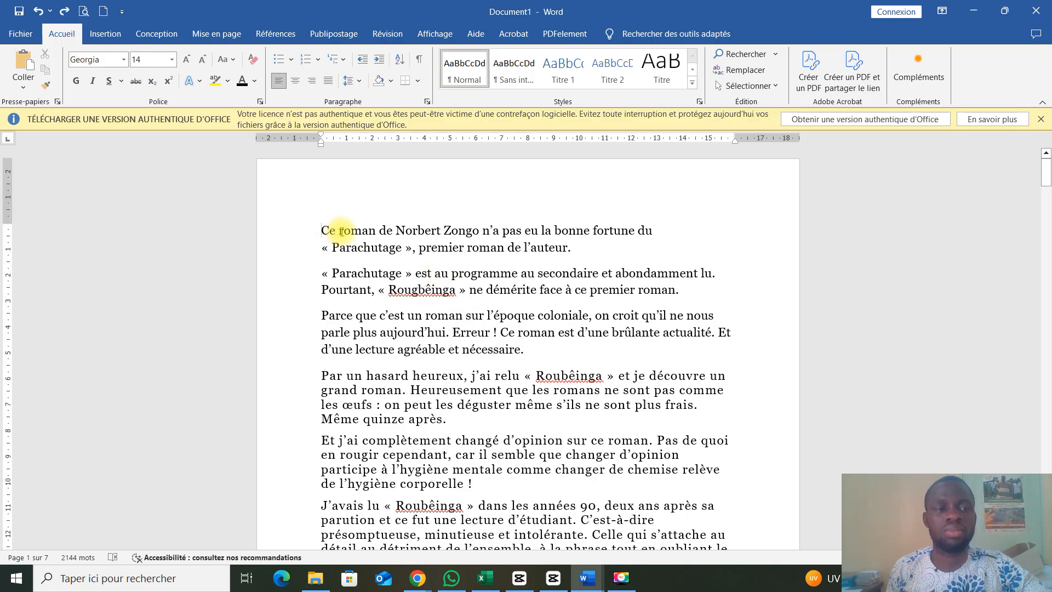
{"action": "left_click", "coordinate": [102, 40]}
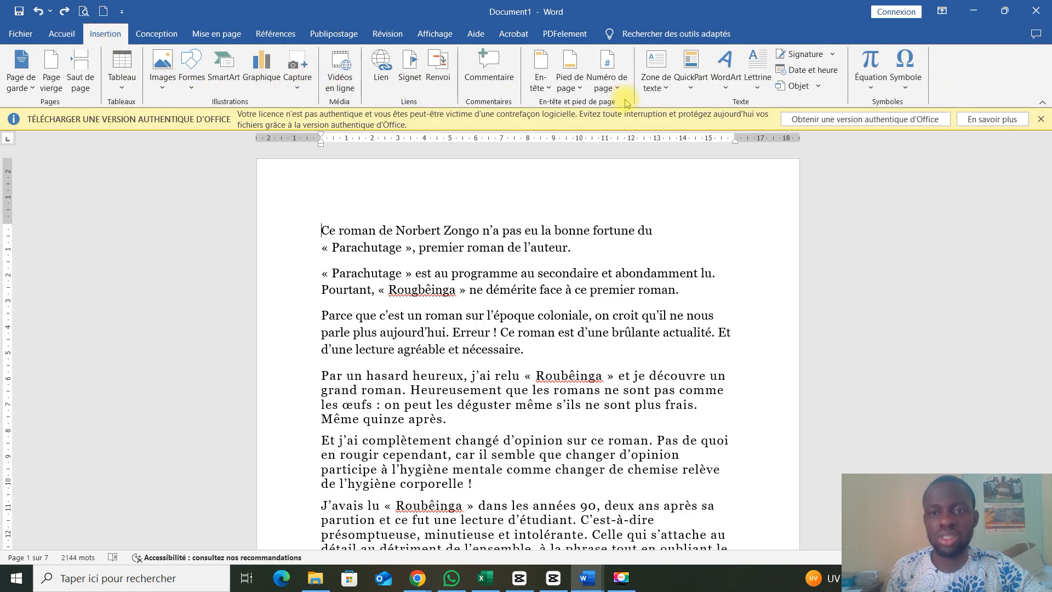
{"action": "left_click", "coordinate": [757, 89]}
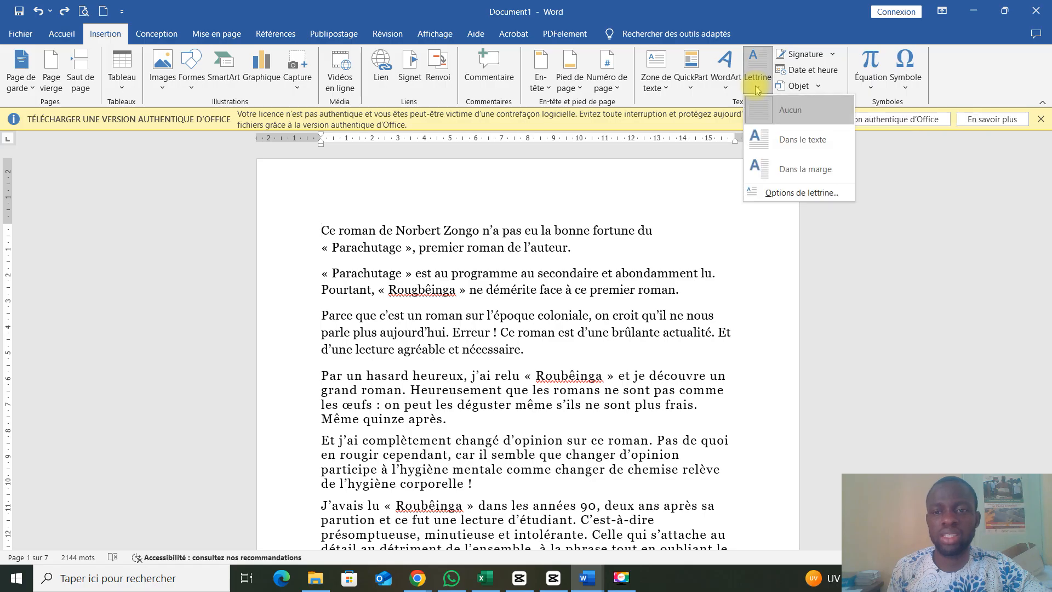
{"action": "left_click", "coordinate": [790, 202]}
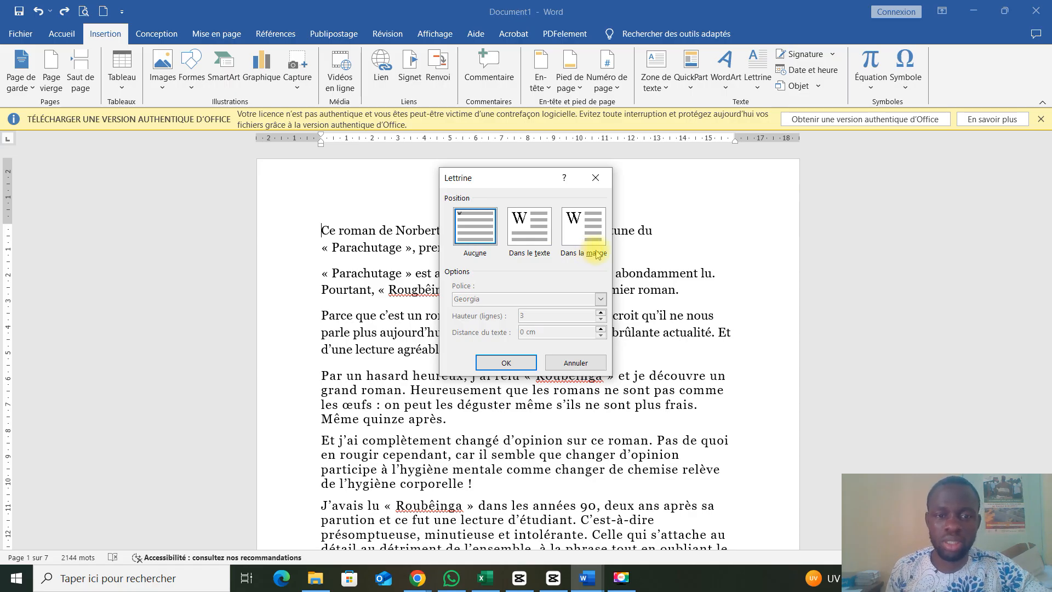
{"action": "left_click", "coordinate": [535, 230]}
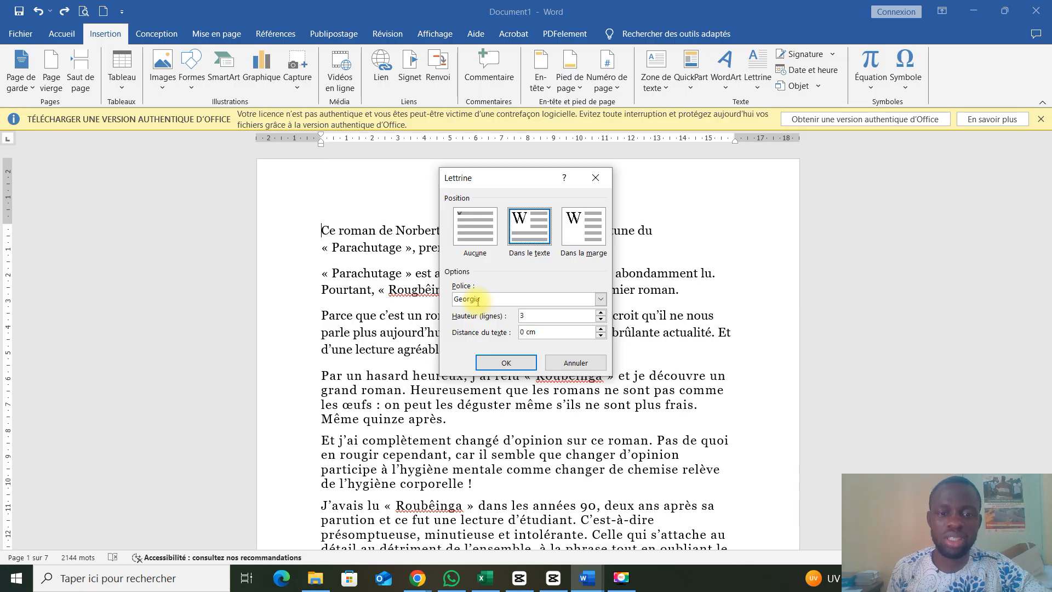
{"action": "left_click", "coordinate": [601, 299]}
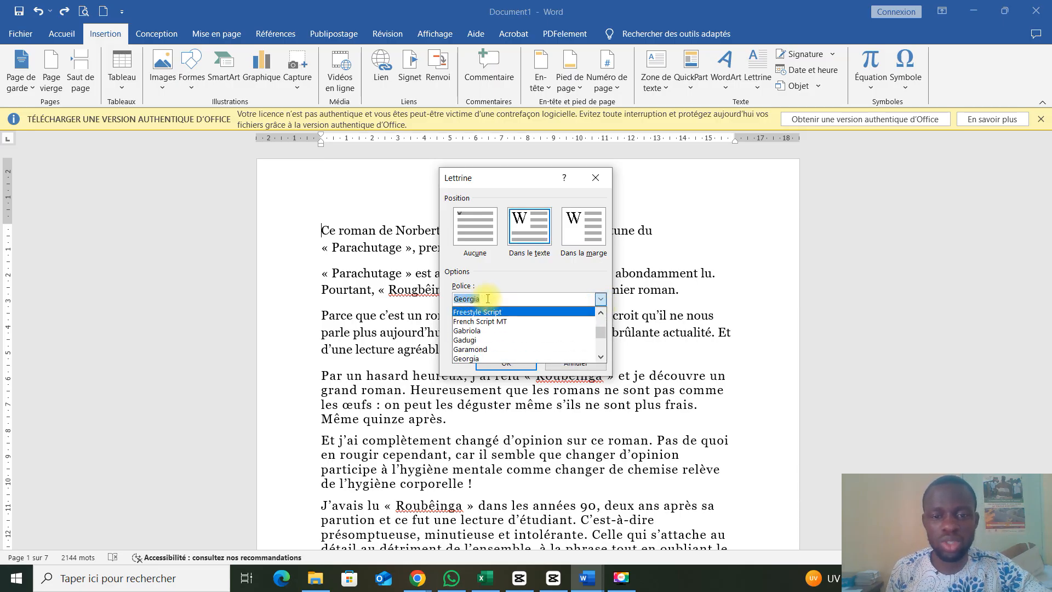
{"action": "left_click", "coordinate": [601, 299]}
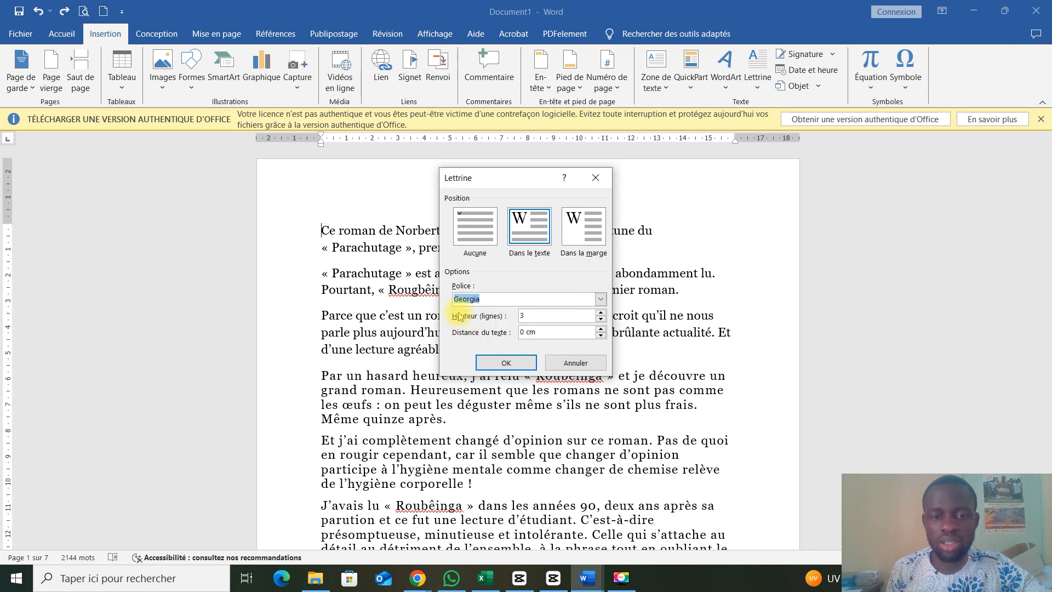
{"action": "left_click", "coordinate": [600, 313]}
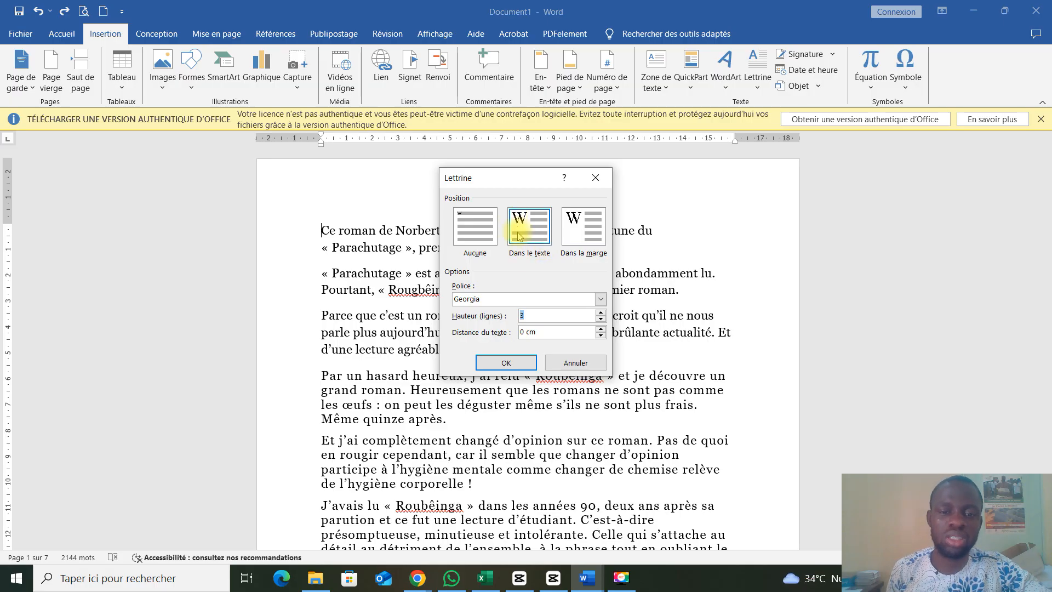
{"action": "left_click", "coordinate": [515, 365]}
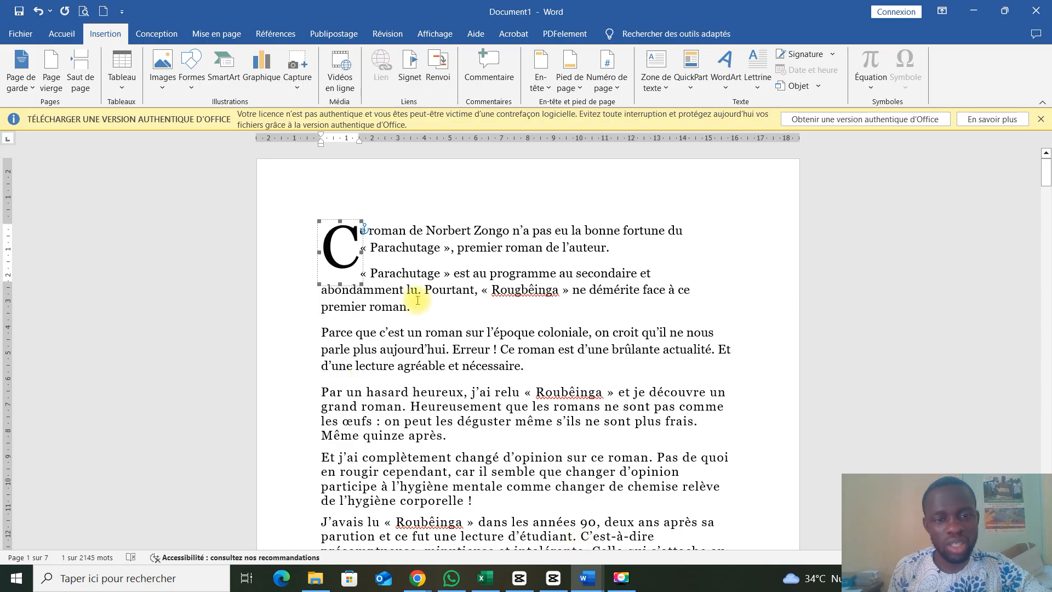
{"action": "left_click", "coordinate": [380, 254]}
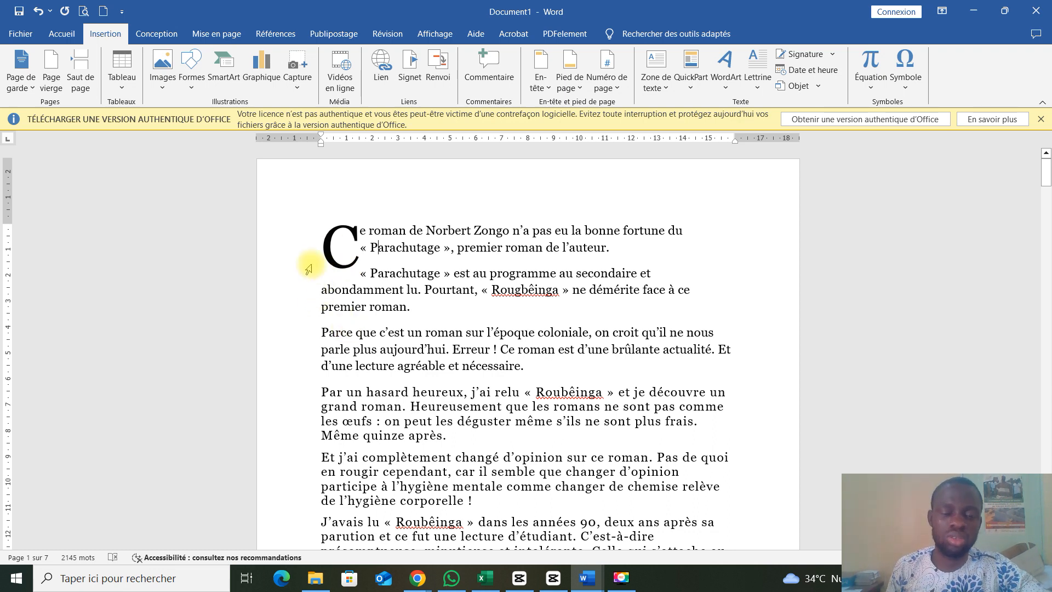
- Try the first paragraph's drop cap in the margin and return it to its position in the text
{"action": "left_click", "coordinate": [760, 82]}
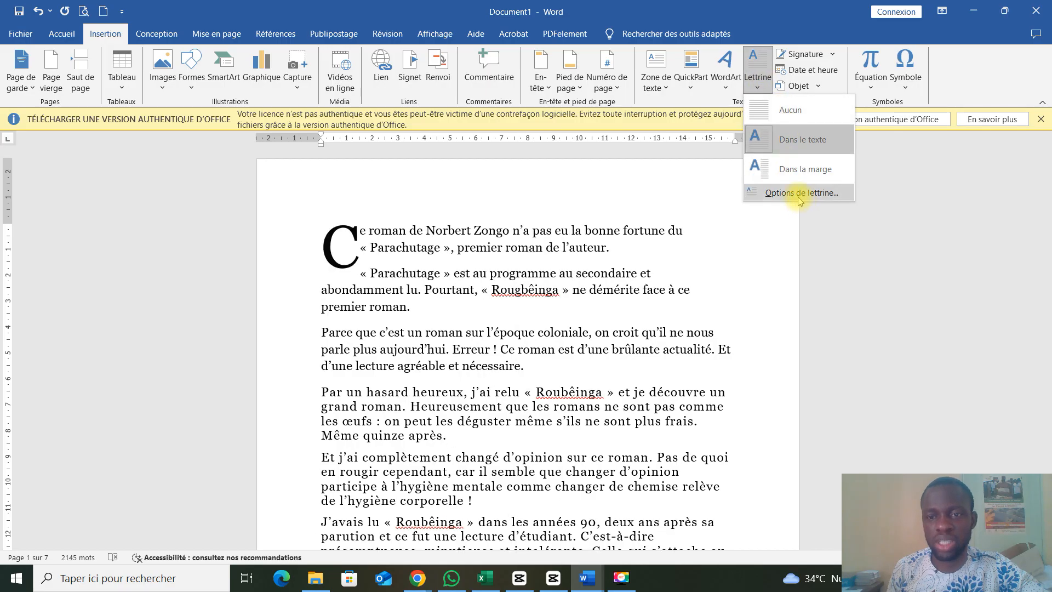
{"action": "left_click", "coordinate": [798, 201]}
{"action": "left_click", "coordinate": [582, 241]}
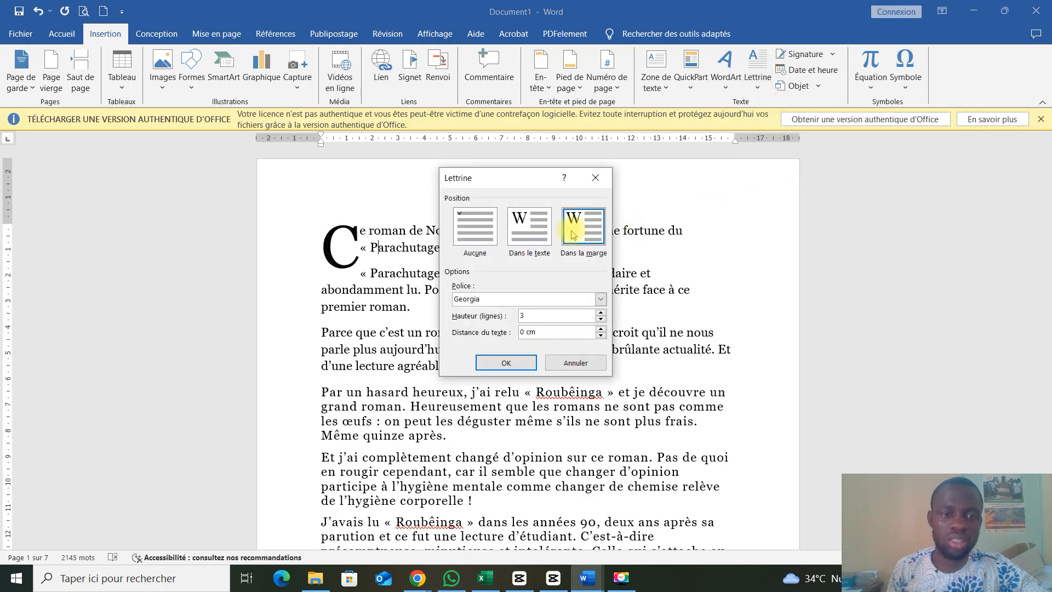
{"action": "left_click", "coordinate": [495, 363]}
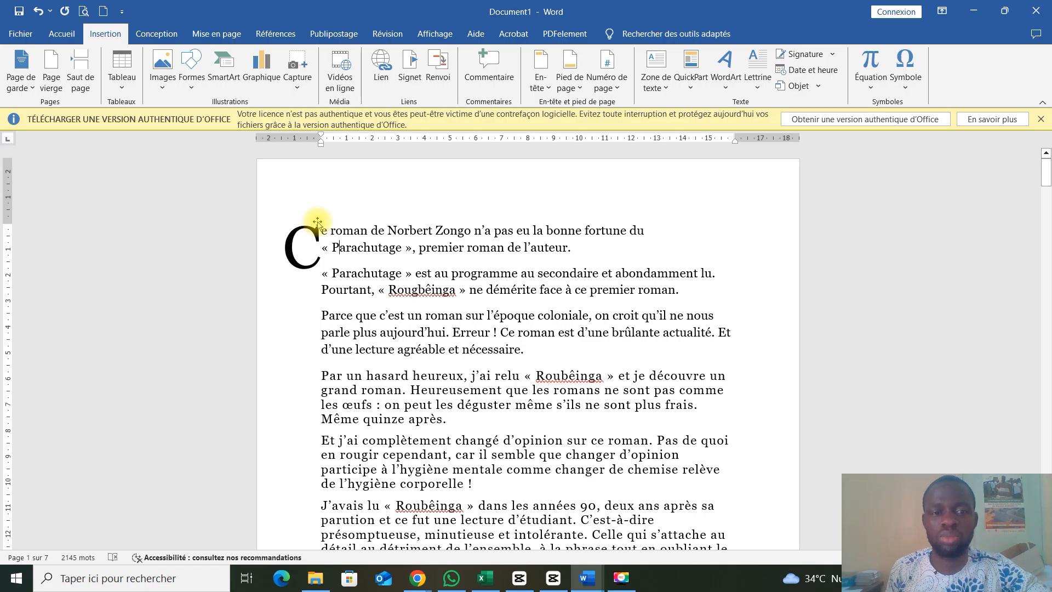
{"action": "left_click", "coordinate": [756, 88]}
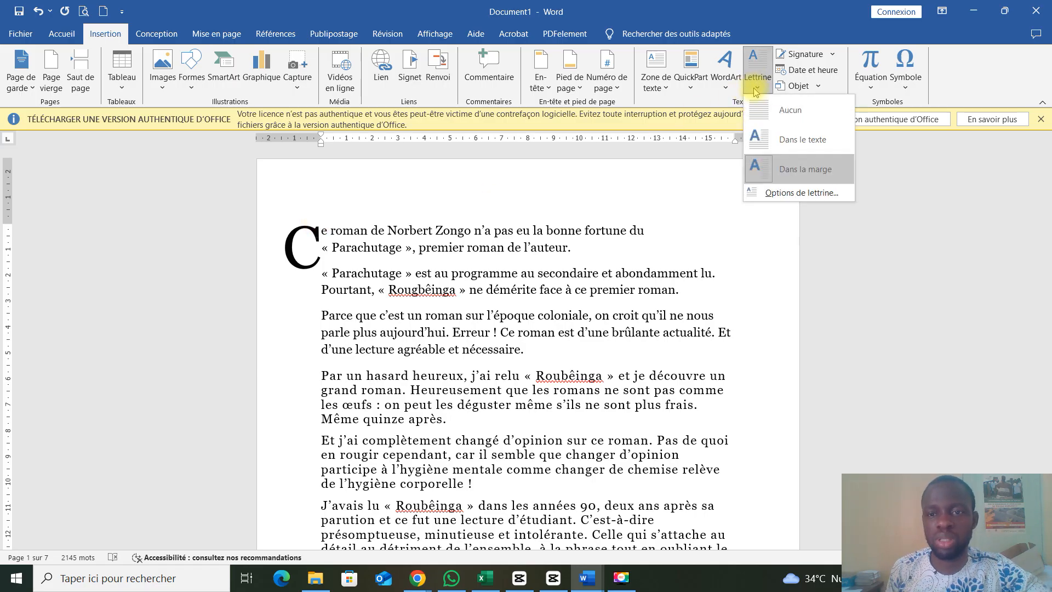
{"action": "left_click", "coordinate": [761, 137]}
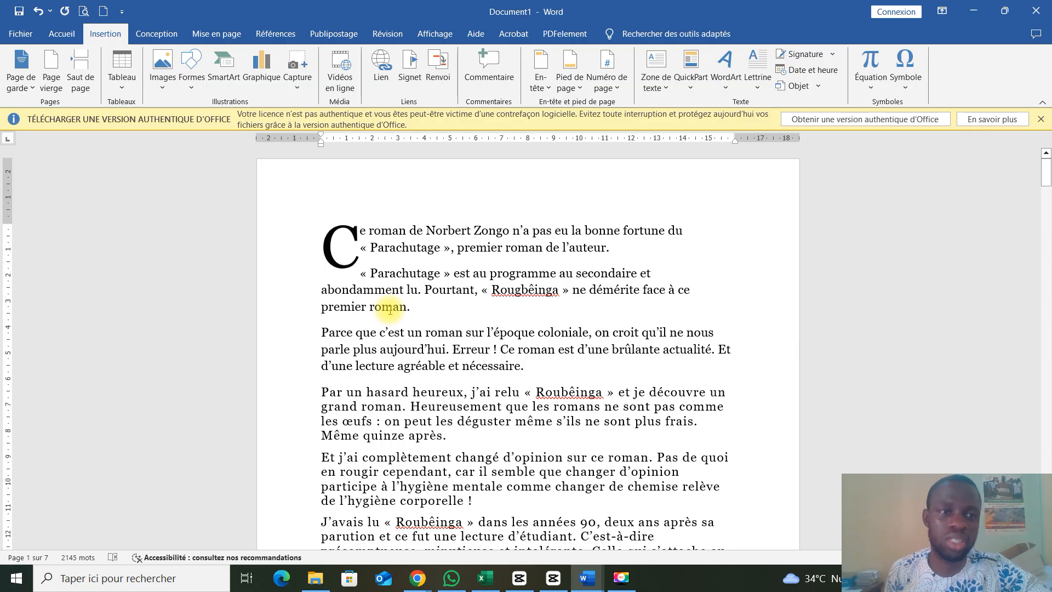
- Start a custom text watermark for the document with the text BONJOUR
{"action": "left_click", "coordinate": [157, 37]}
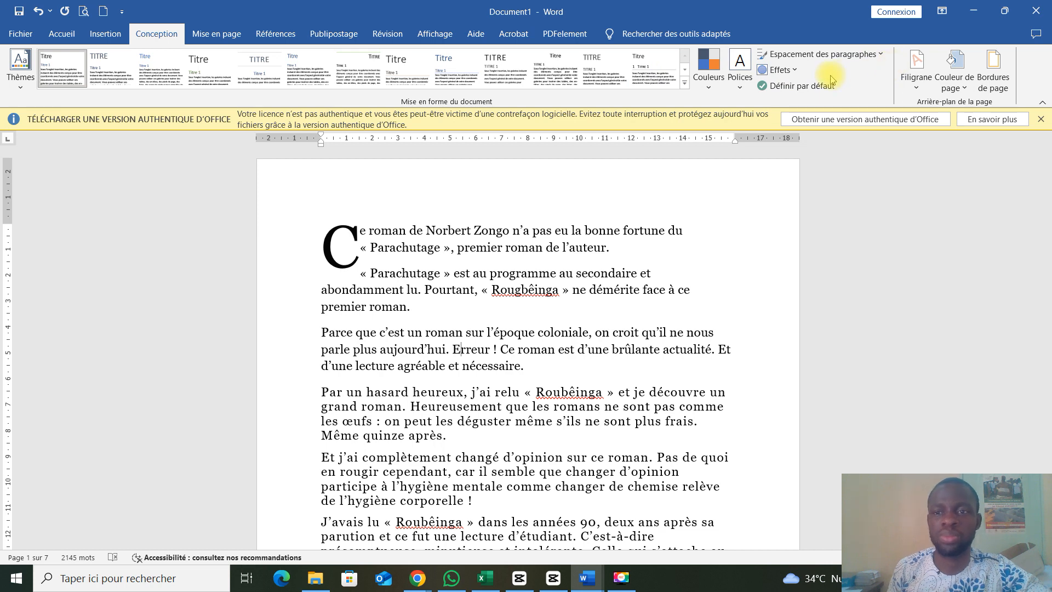
{"action": "left_click", "coordinate": [918, 69]}
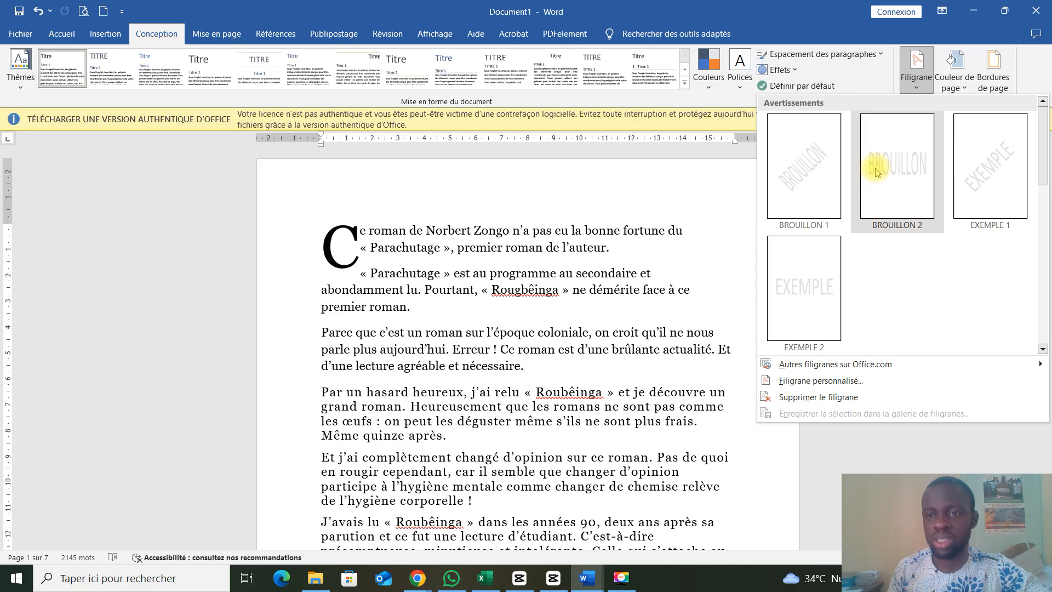
{"action": "left_click", "coordinate": [797, 381]}
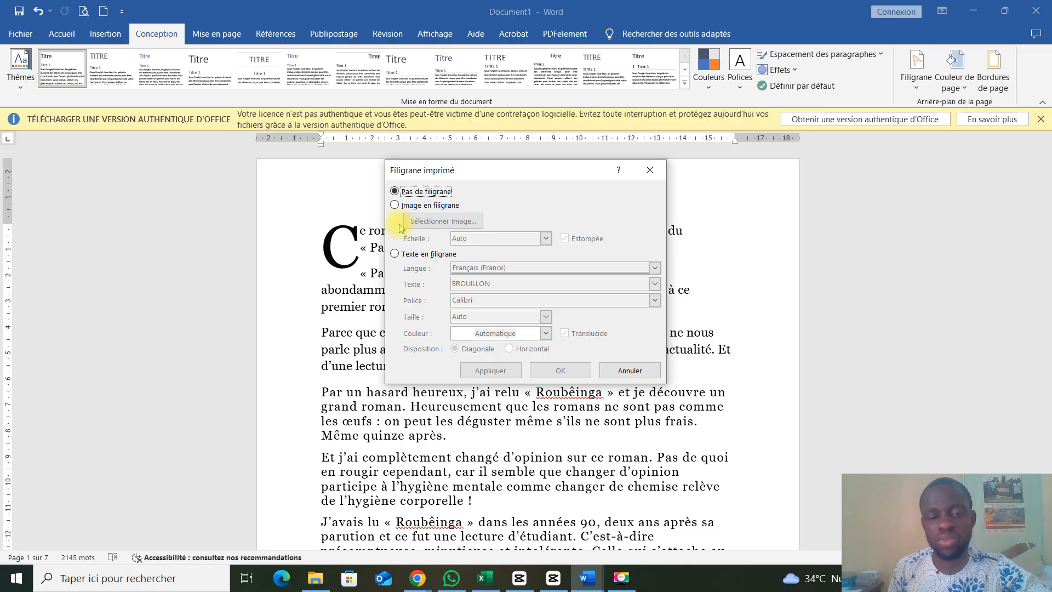
{"action": "left_click", "coordinate": [395, 255]}
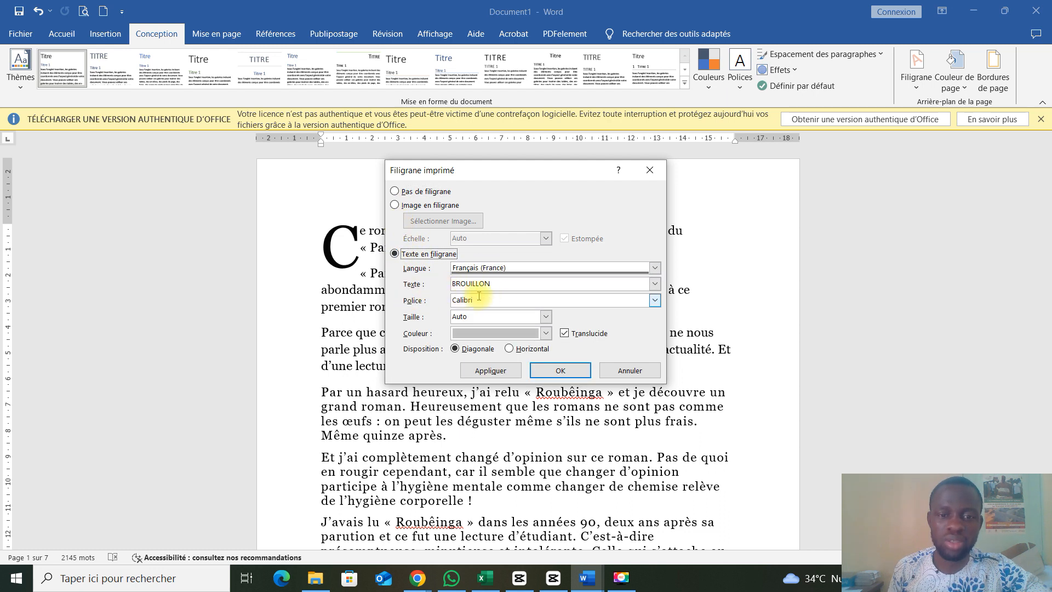
{"action": "left_click", "coordinate": [495, 283]}
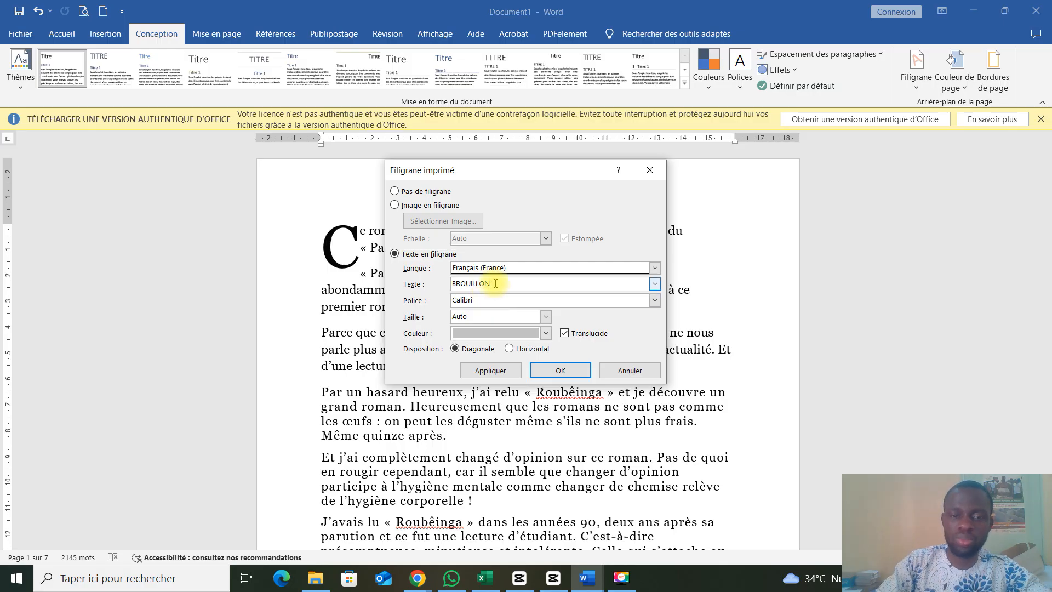
{"action": "key", "text": "BackSpace"}
{"action": "key", "text": "BackSpace"}
{"action": "key", "text": "BackSpace"}
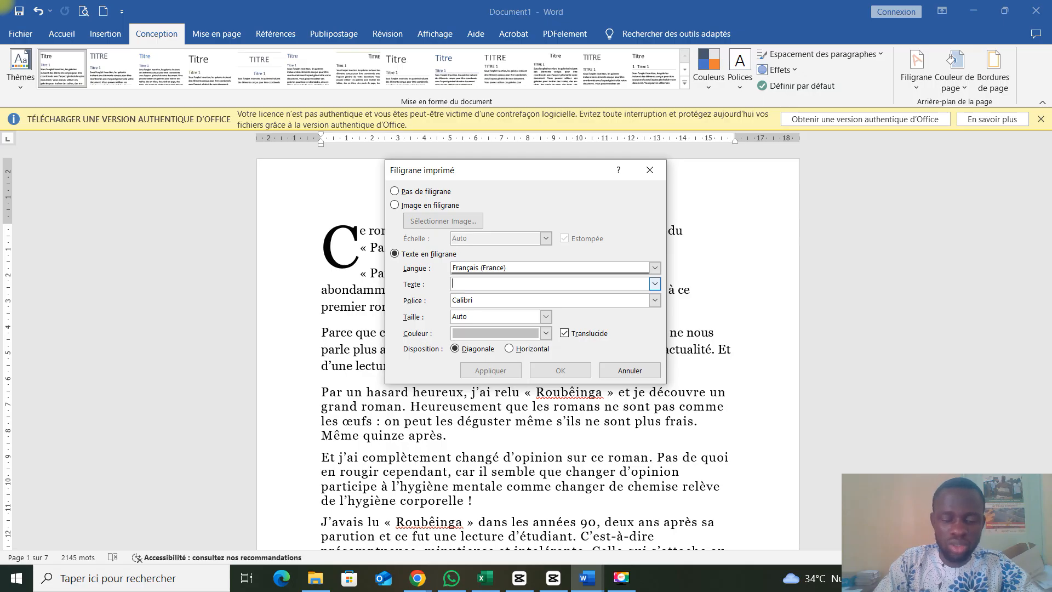
{"action": "type", "text": "BONJOUR"}
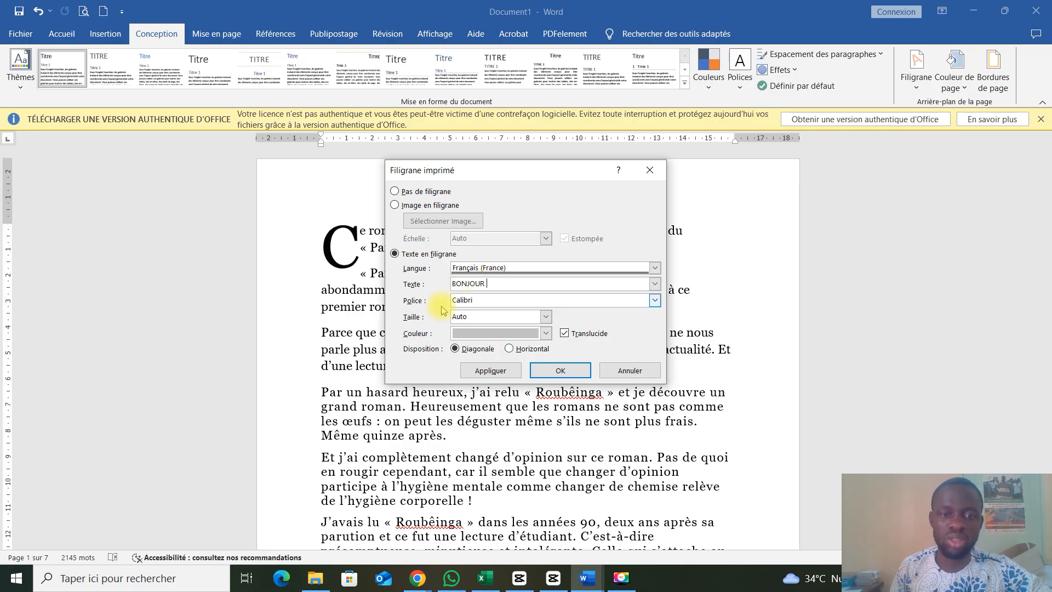
- Set the watermark's font to Cambria and its colour to standard red, and apply it to the document
{"action": "left_click", "coordinate": [654, 302]}
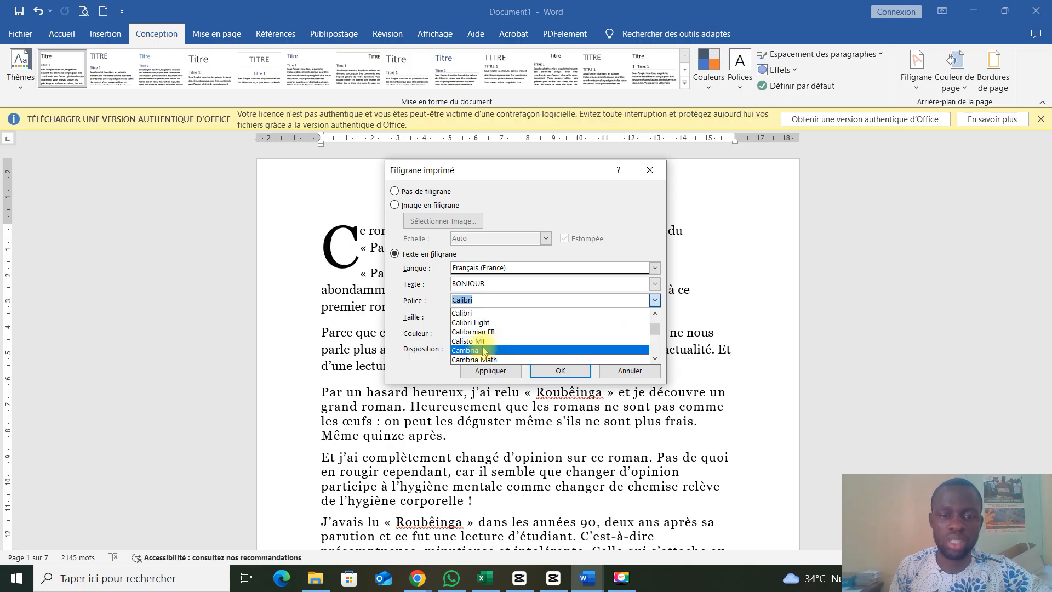
{"action": "left_click", "coordinate": [553, 350]}
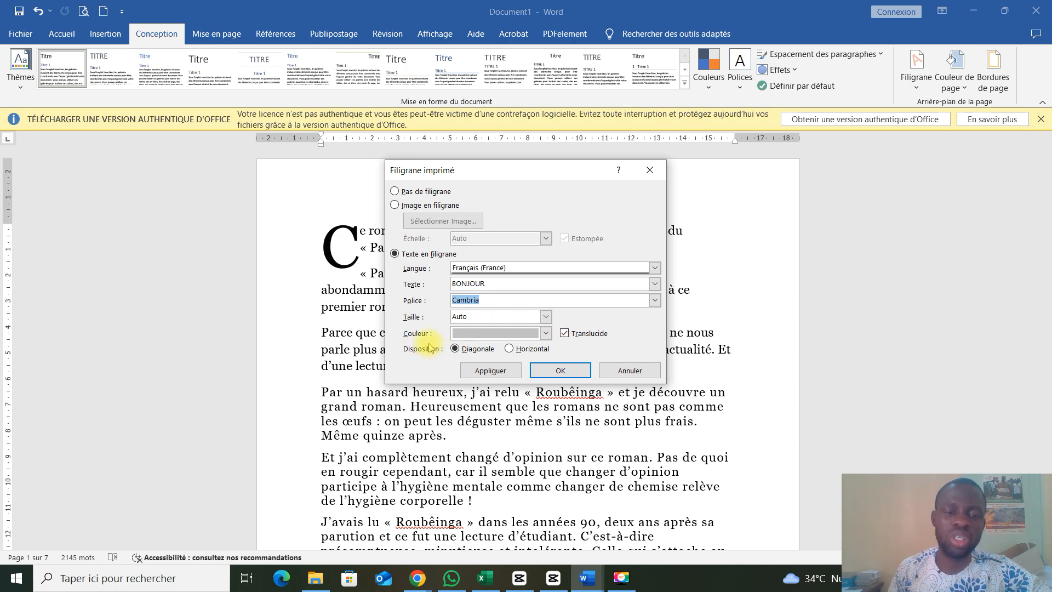
{"action": "left_click", "coordinate": [545, 333]}
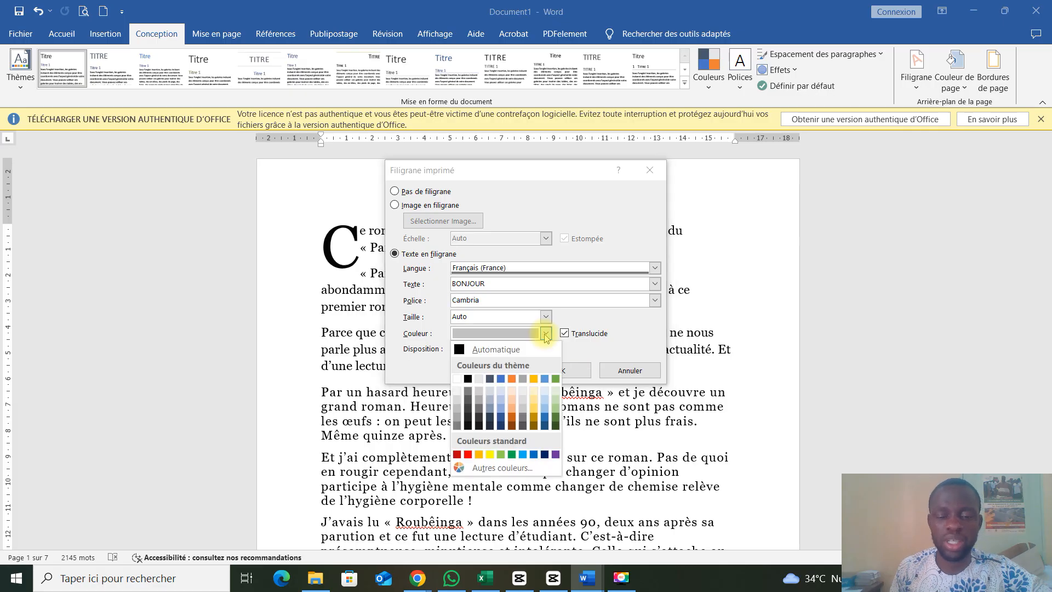
{"action": "left_click", "coordinate": [468, 455]}
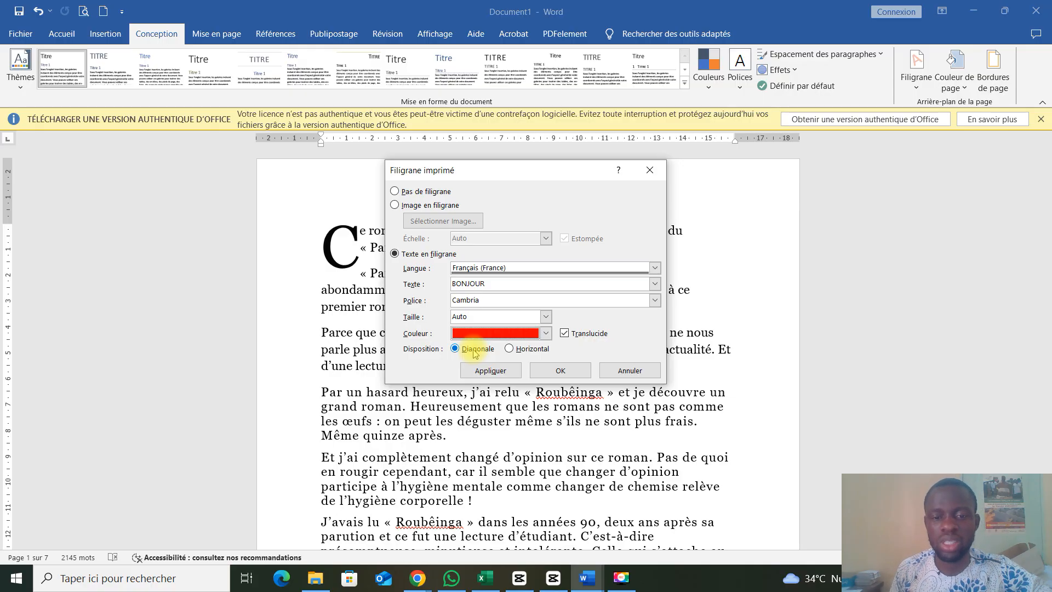
{"action": "left_click", "coordinate": [494, 371]}
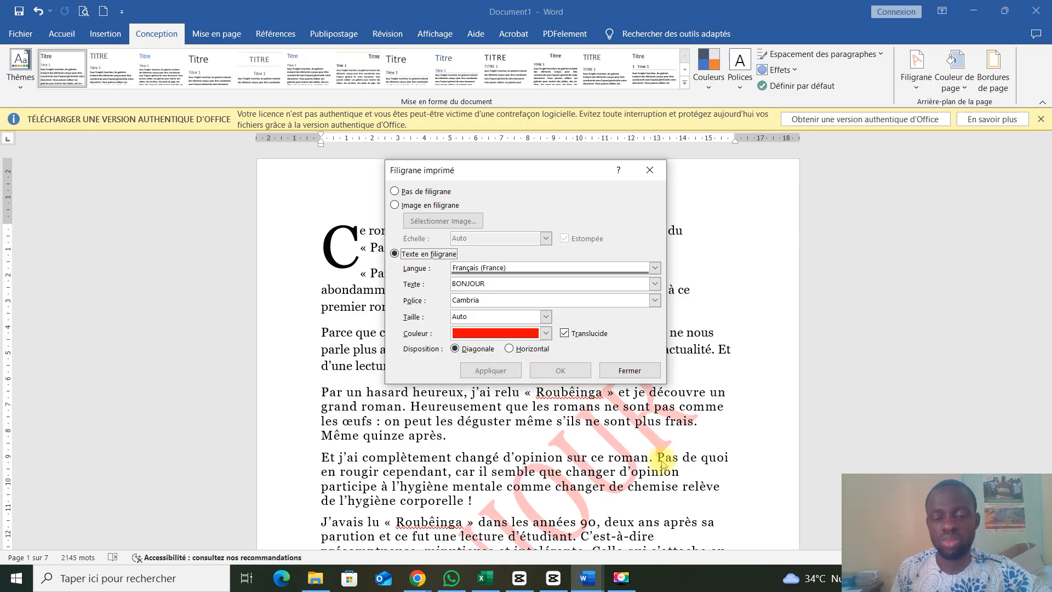
- Close the watermark settings and look over the BONJOUR watermark on the first page
{"action": "left_click", "coordinate": [625, 371]}
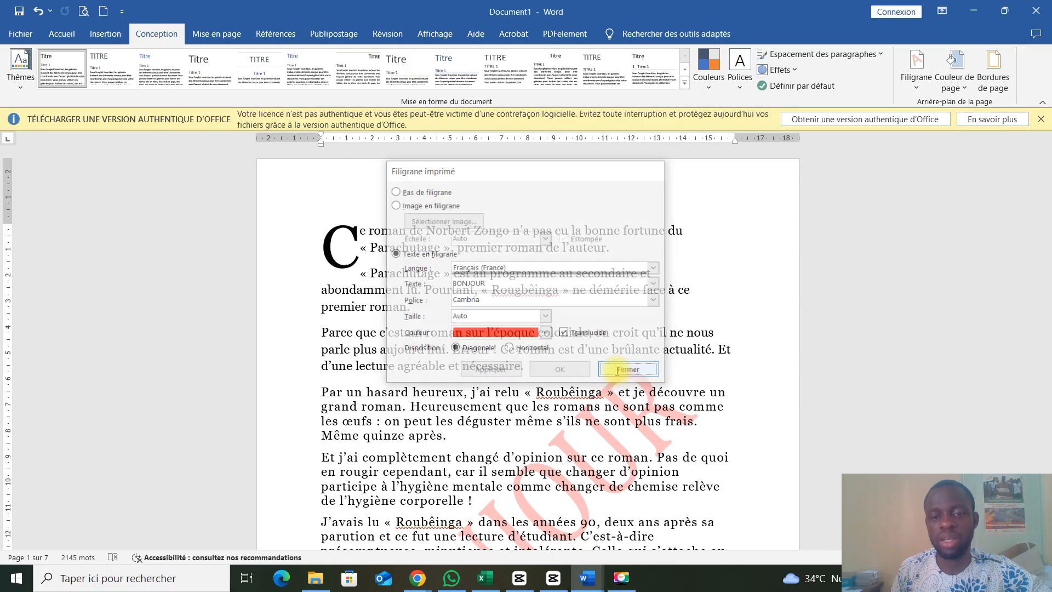
{"action": "scroll", "coordinate": [624, 376], "scroll_direction": "down", "scroll_amount": 4}
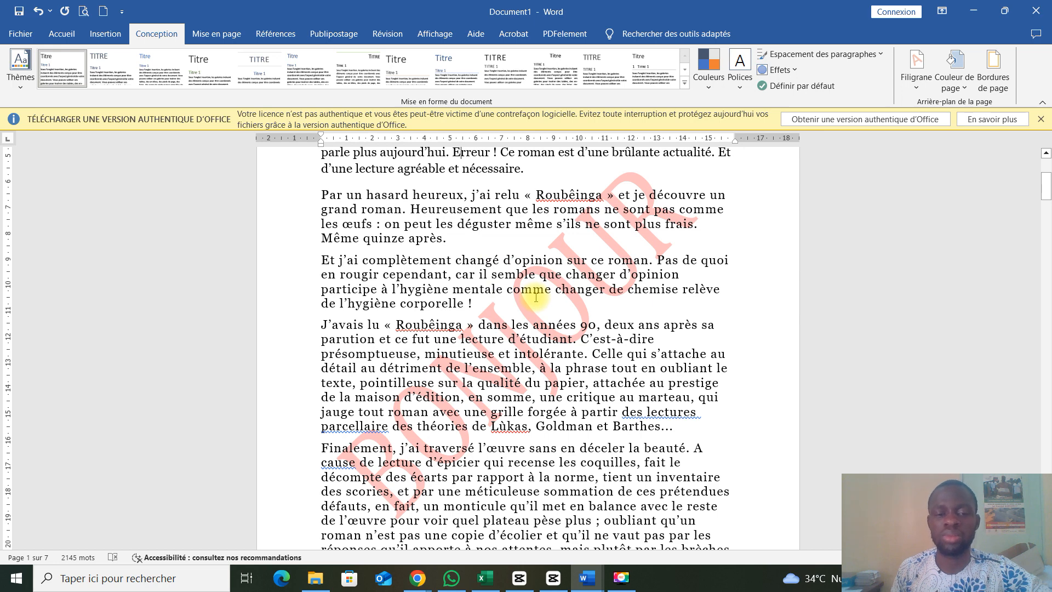
{"action": "scroll", "coordinate": [535, 304], "scroll_direction": "up", "scroll_amount": 6}
{"action": "scroll", "coordinate": [535, 308], "scroll_direction": "down", "scroll_amount": 5}
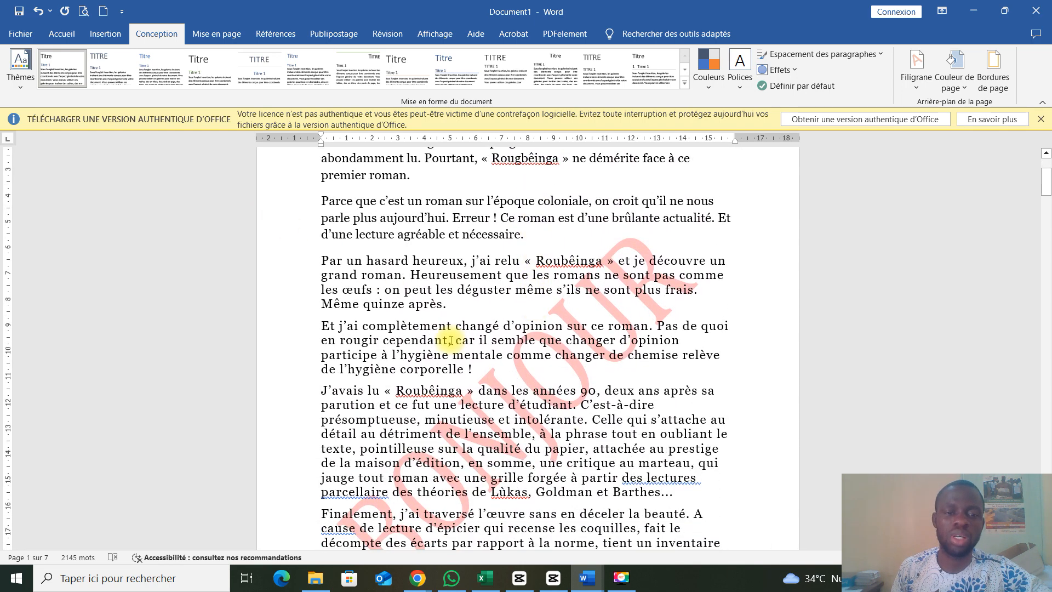
- Lay out the paragraph beginning "Par un hasard heureux" in two equal columns, applied to the selected text only
{"action": "left_click_drag", "start_coordinate": [326, 260], "coordinate": [470, 305]}
{"action": "left_click", "coordinate": [349, 274]}
{"action": "left_click_drag", "start_coordinate": [325, 260], "coordinate": [450, 304]}
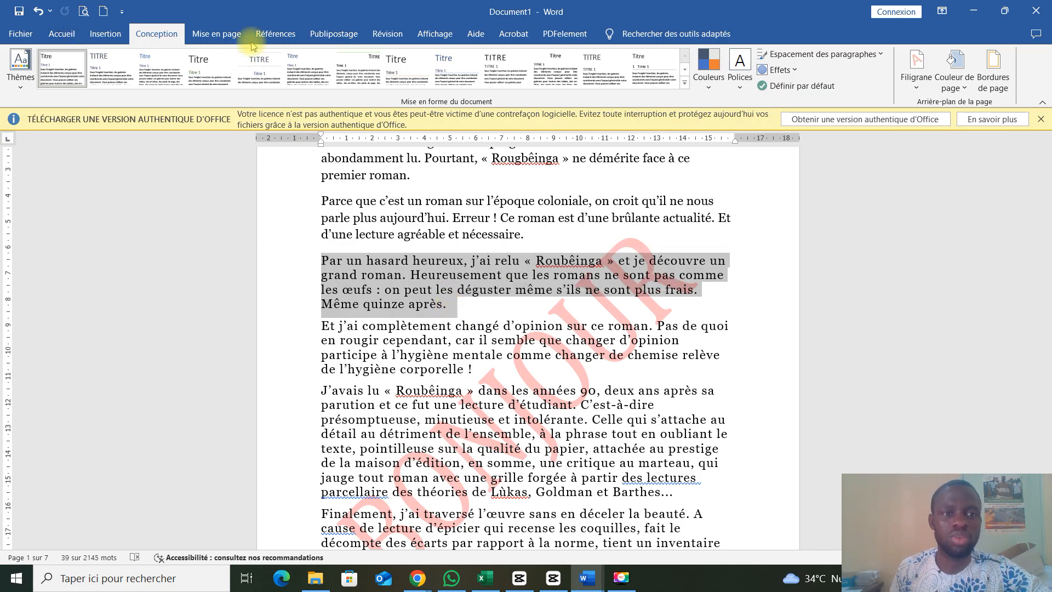
{"action": "left_click", "coordinate": [221, 38]}
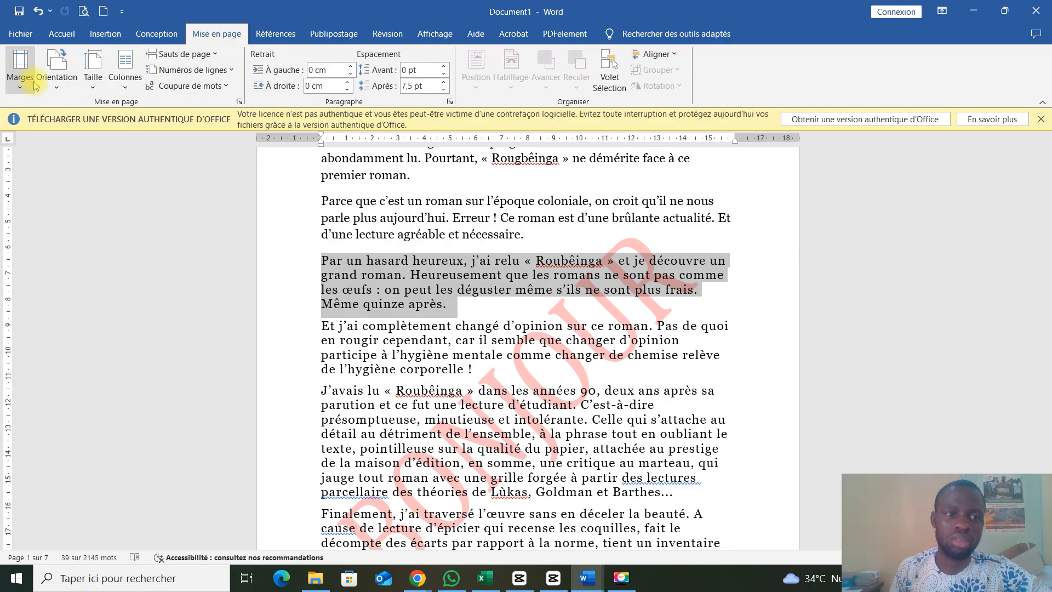
{"action": "left_click", "coordinate": [126, 94]}
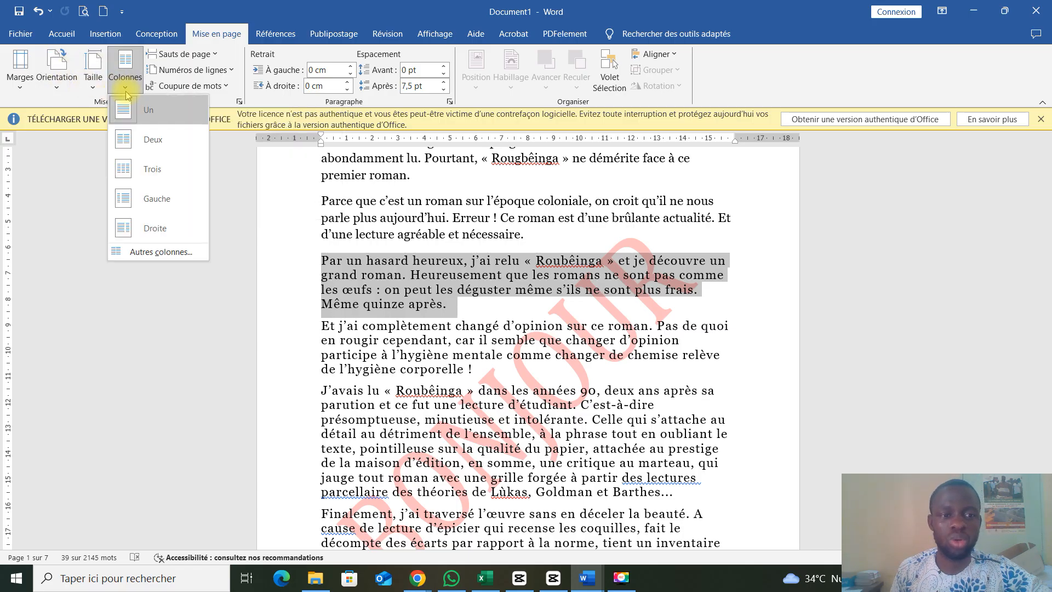
{"action": "left_click", "coordinate": [157, 253]}
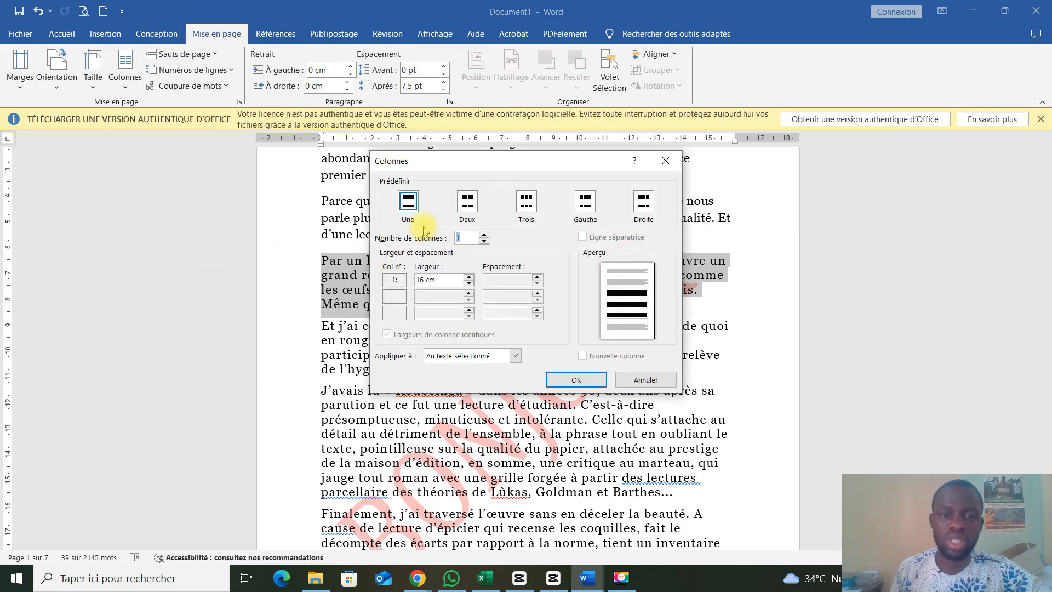
{"action": "left_click", "coordinate": [464, 210]}
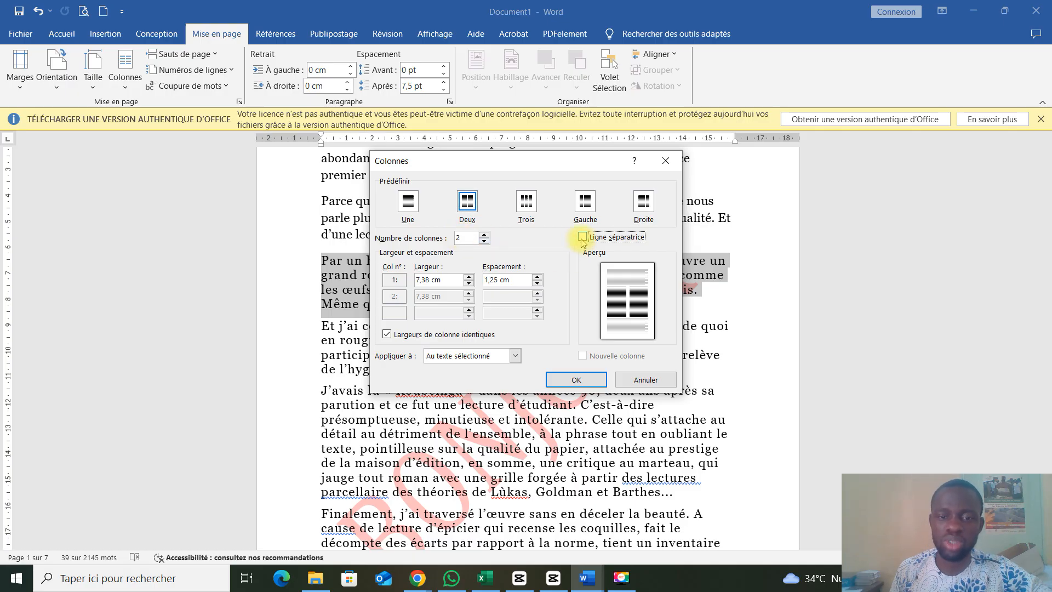
{"action": "left_click", "coordinate": [579, 379]}
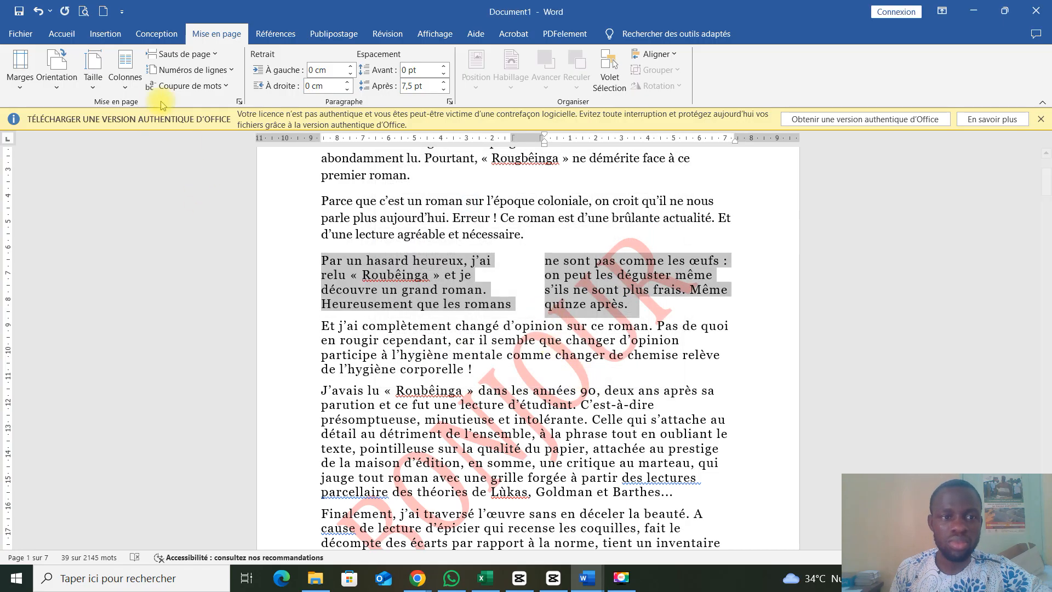
- Add a separator line between the two columns of the "Par un hasard heureux" paragraph
{"action": "left_click", "coordinate": [125, 66]}
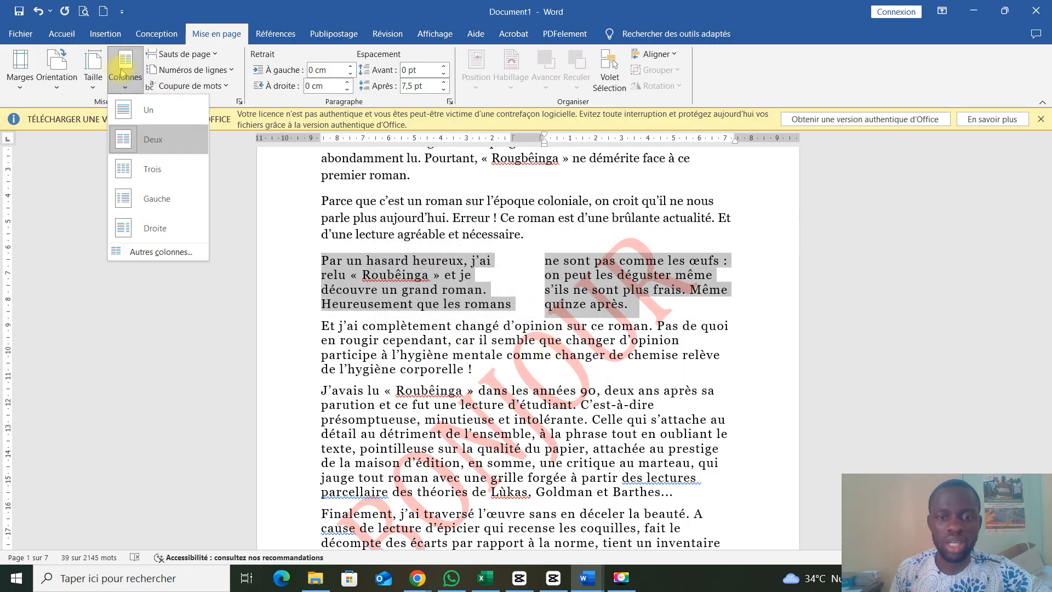
{"action": "left_click", "coordinate": [156, 251]}
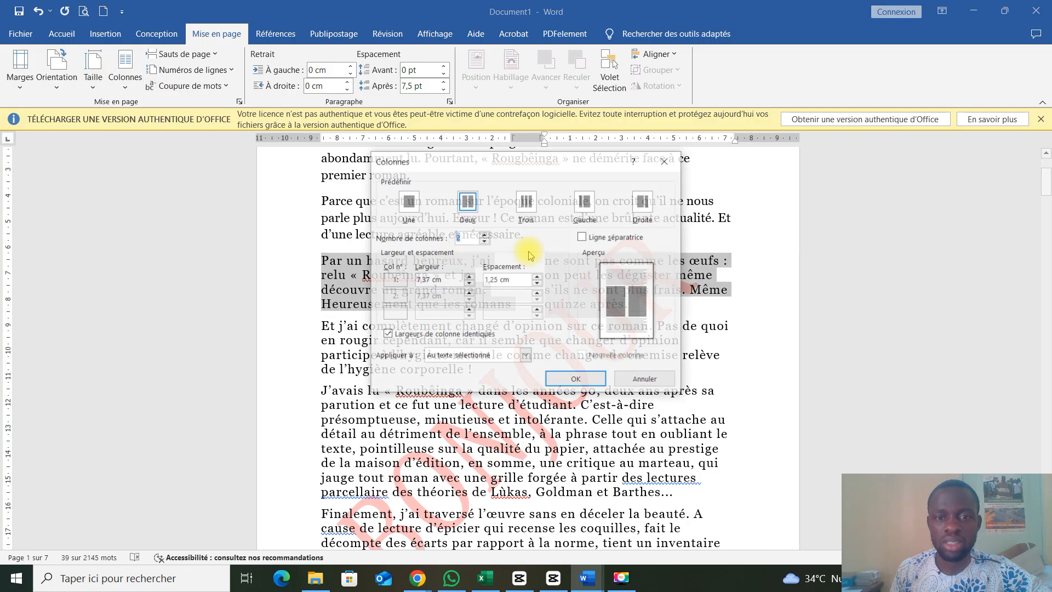
{"action": "left_click", "coordinate": [583, 239]}
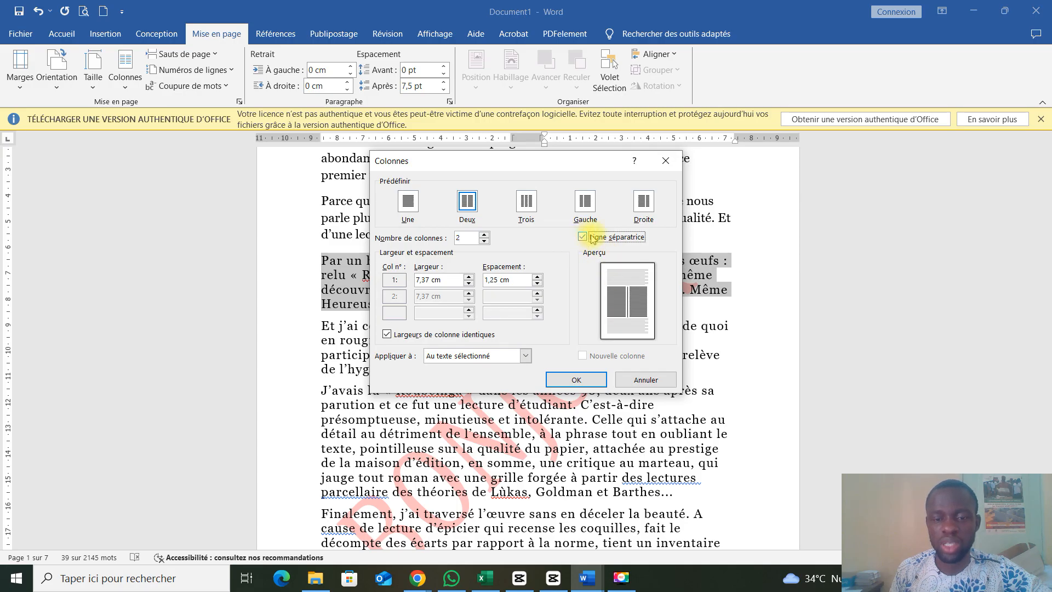
{"action": "left_click", "coordinate": [579, 379]}
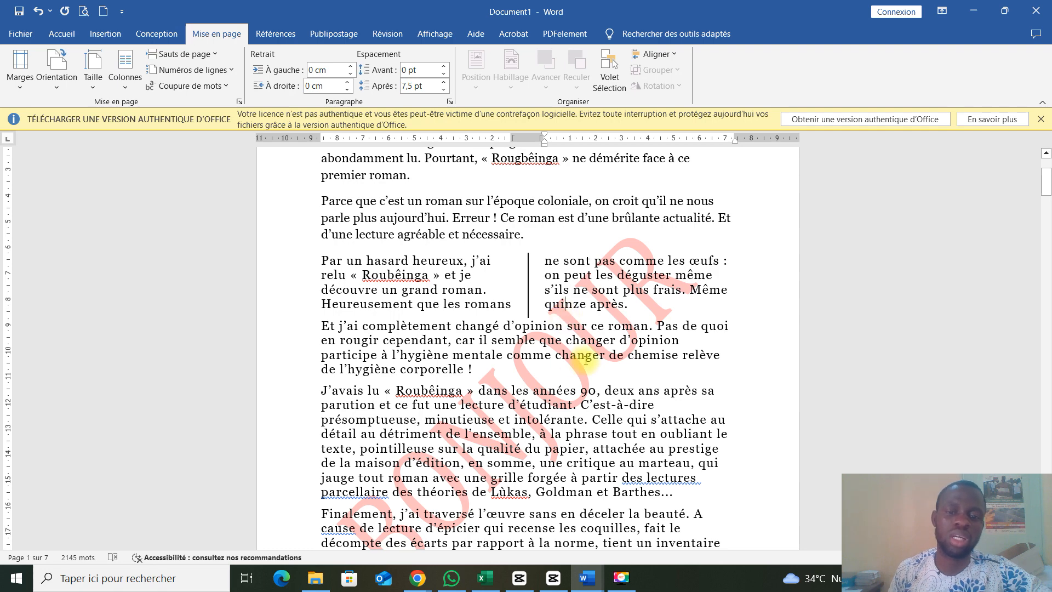
{"action": "scroll", "coordinate": [581, 360], "scroll_direction": "up", "scroll_amount": 5}
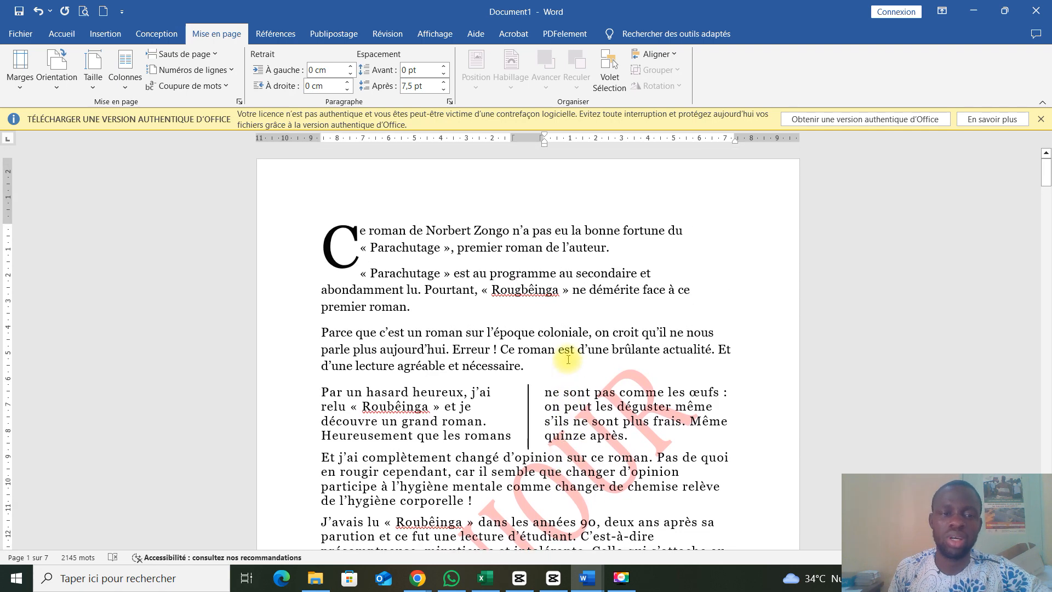
{"action": "scroll", "coordinate": [568, 359], "scroll_direction": "down", "scroll_amount": 2}
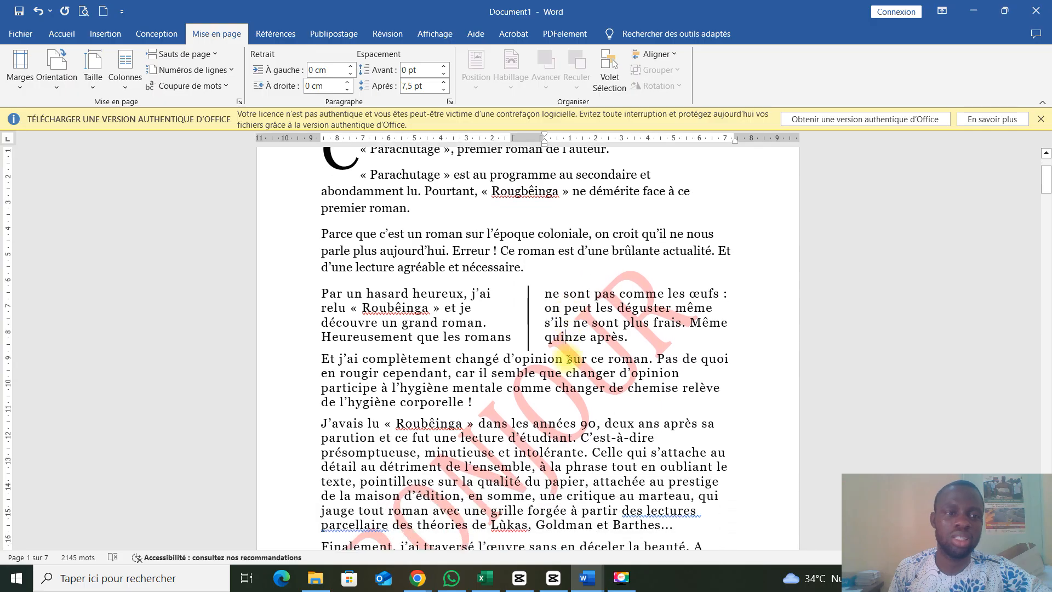
- Apply a box page border with the double-line style to the whole document
{"action": "left_click", "coordinate": [156, 39]}
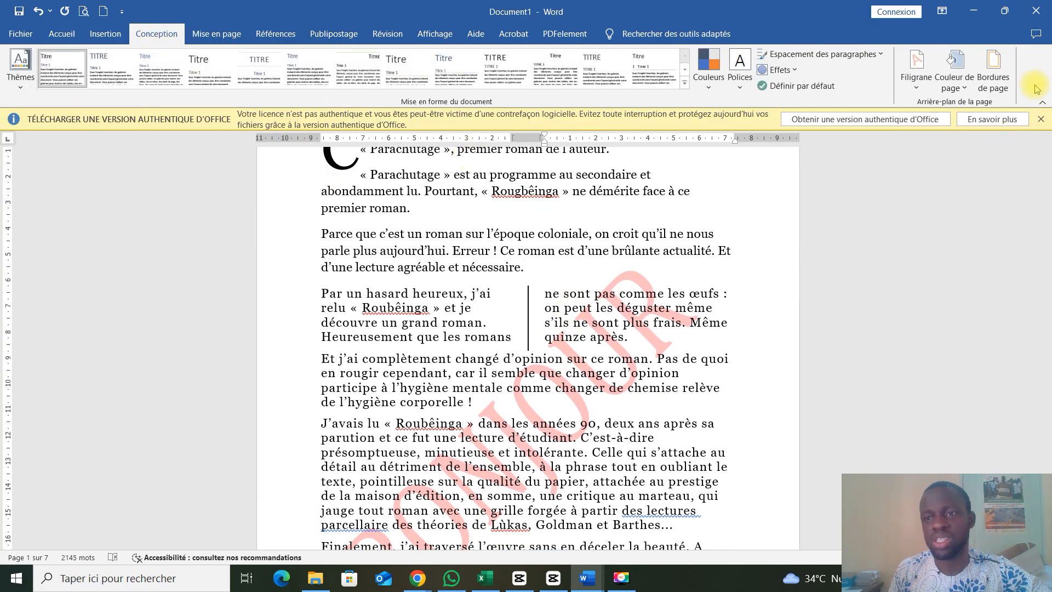
{"action": "left_click", "coordinate": [999, 80]}
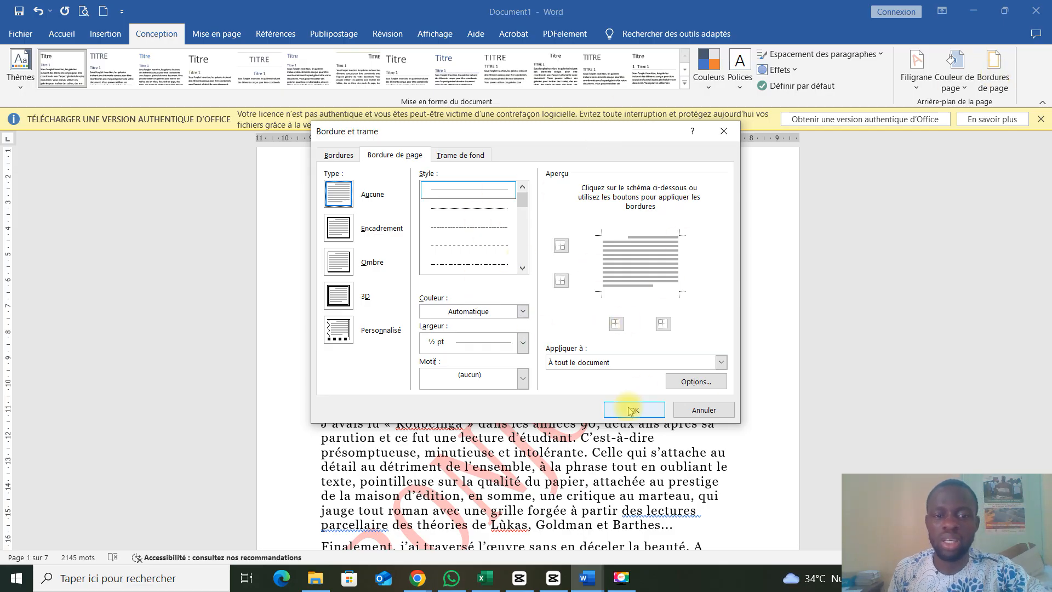
{"action": "left_click", "coordinate": [522, 268]}
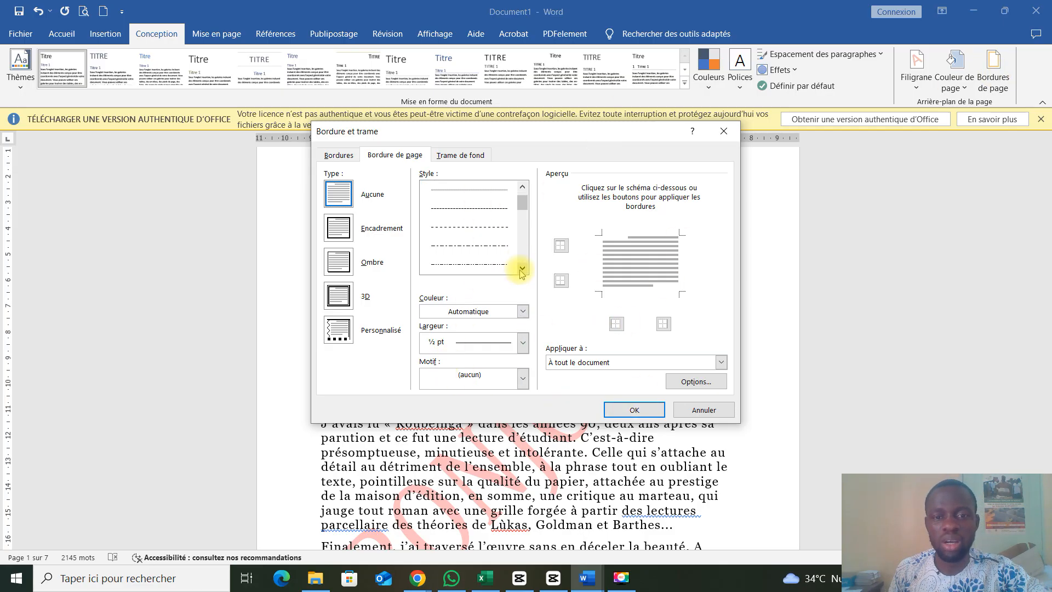
{"action": "left_click", "coordinate": [522, 267]}
{"action": "left_click", "coordinate": [522, 268]}
{"action": "left_click", "coordinate": [522, 268]}
{"action": "left_click", "coordinate": [522, 268]}
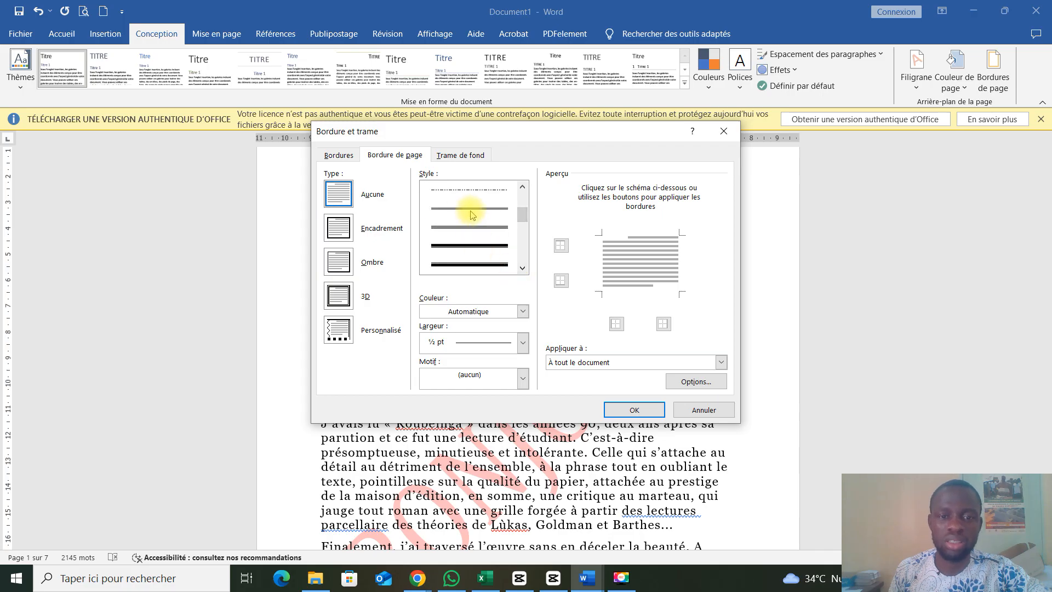
{"action": "left_click", "coordinate": [470, 212]}
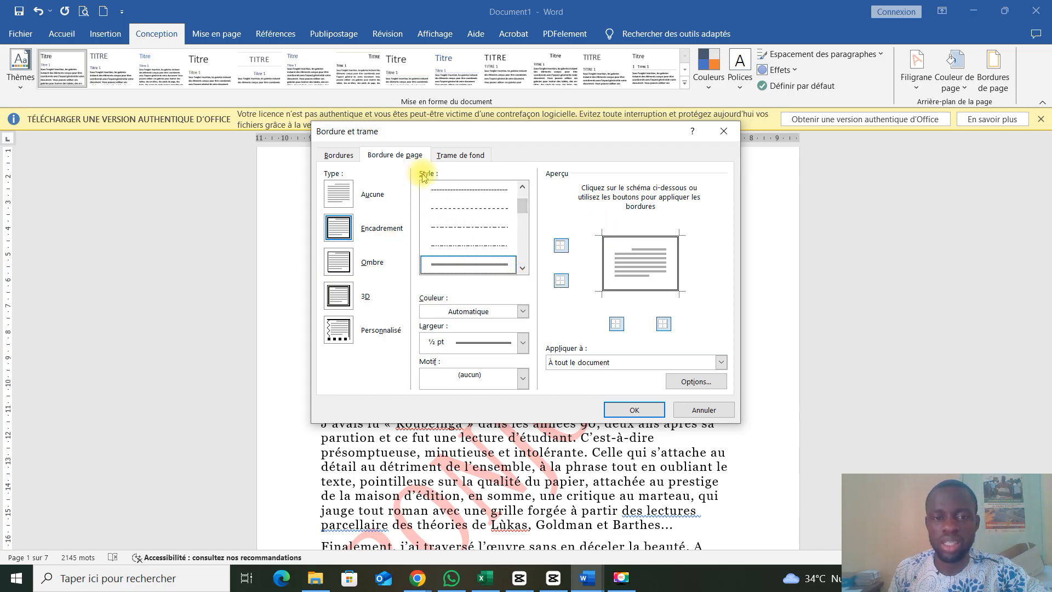
{"action": "left_click", "coordinate": [634, 410]}
{"action": "scroll", "coordinate": [221, 153], "scroll_direction": "up", "scroll_amount": 3}
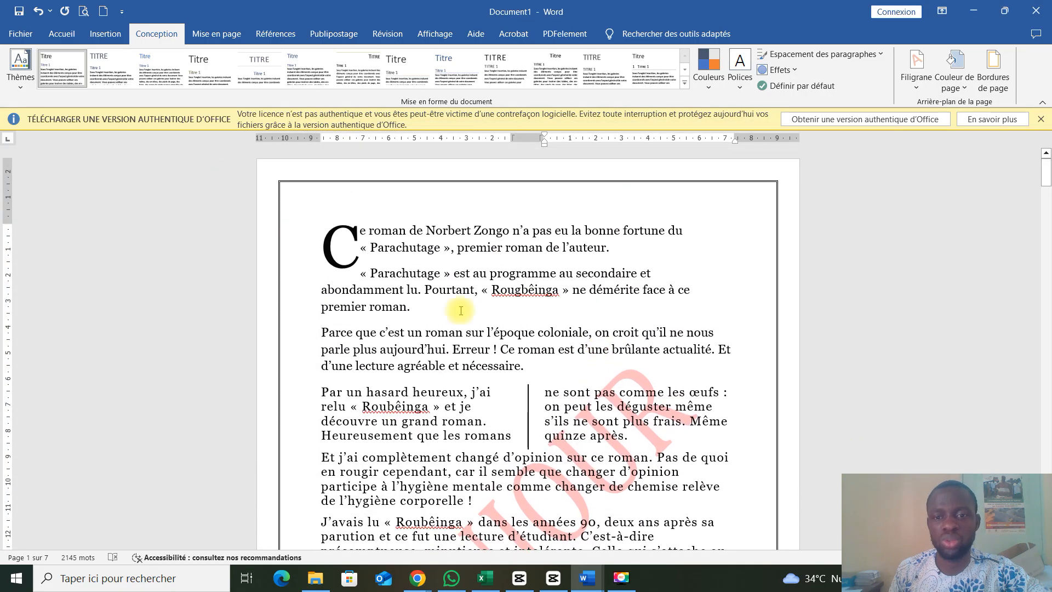
- Try a black ornamental motif for the page border, and replace it with the dark band of small white flowers
{"action": "left_click", "coordinate": [992, 71]}
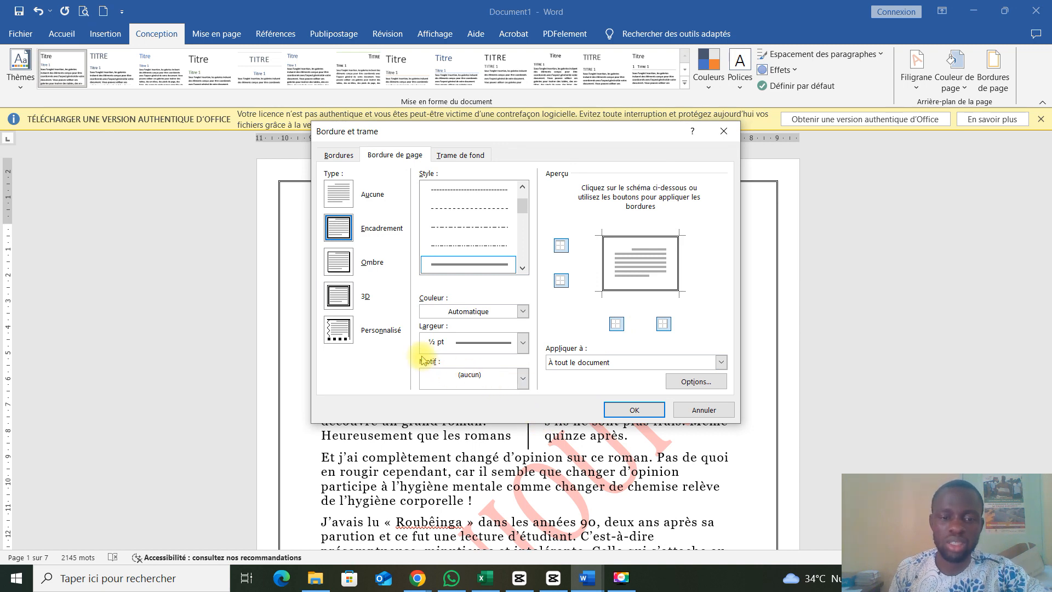
{"action": "left_click", "coordinate": [522, 381]}
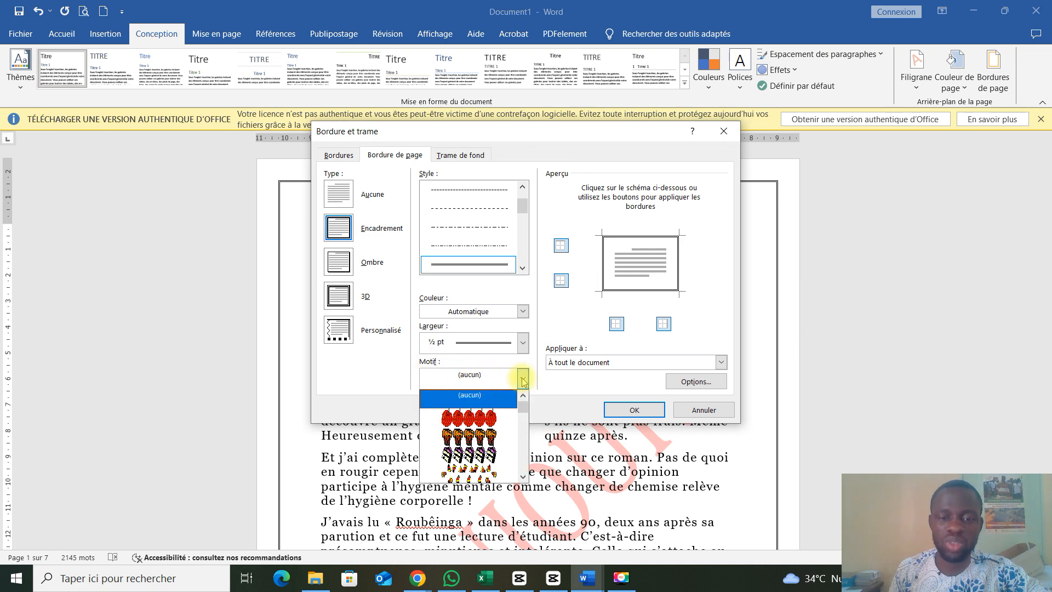
{"action": "scroll", "coordinate": [493, 430], "scroll_direction": "down", "scroll_amount": 8}
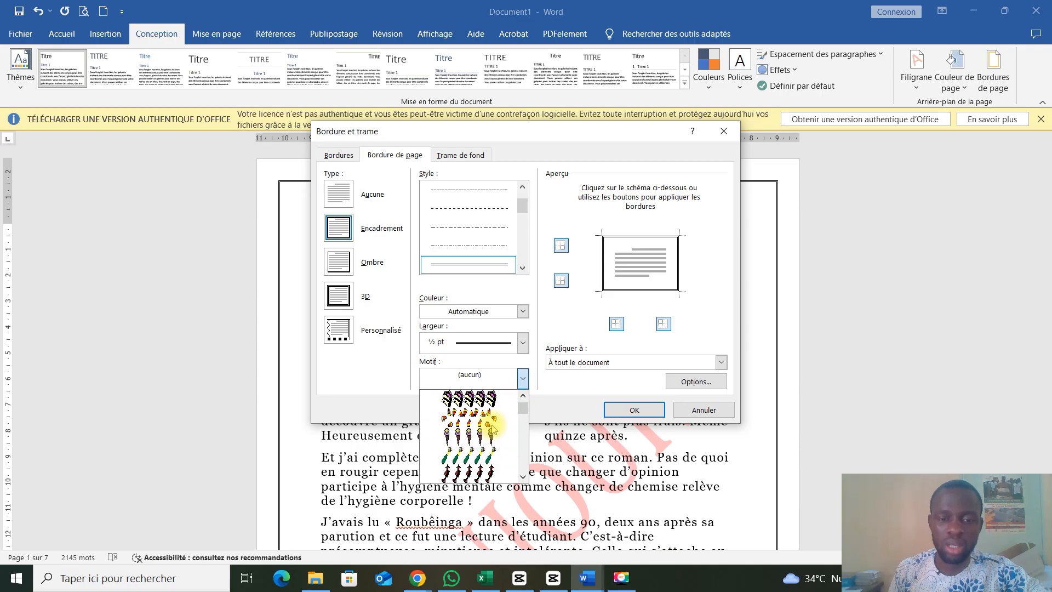
{"action": "scroll", "coordinate": [491, 427], "scroll_direction": "down", "scroll_amount": 2}
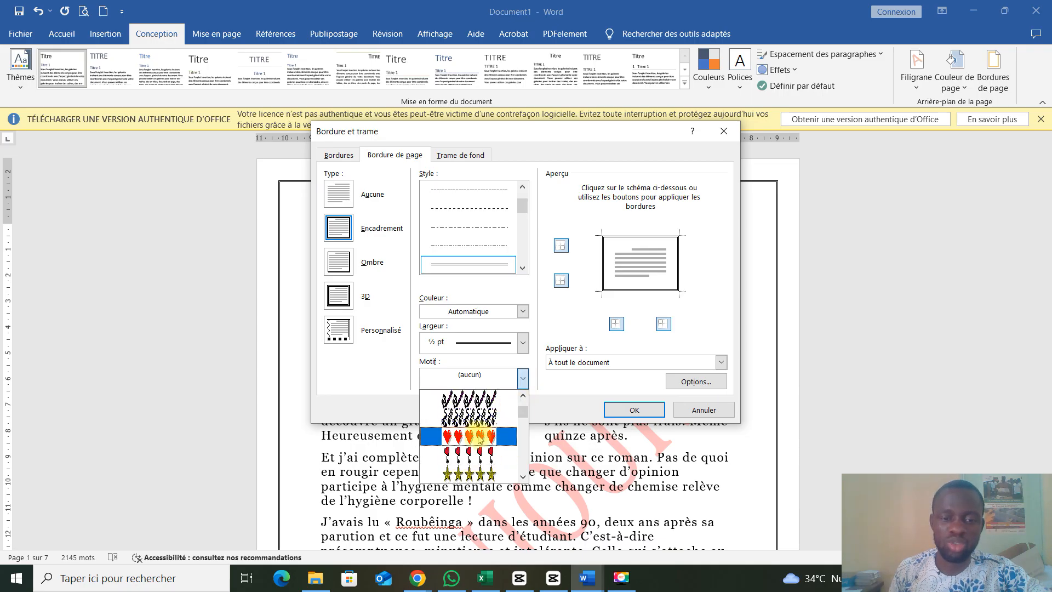
{"action": "left_click", "coordinate": [469, 417]}
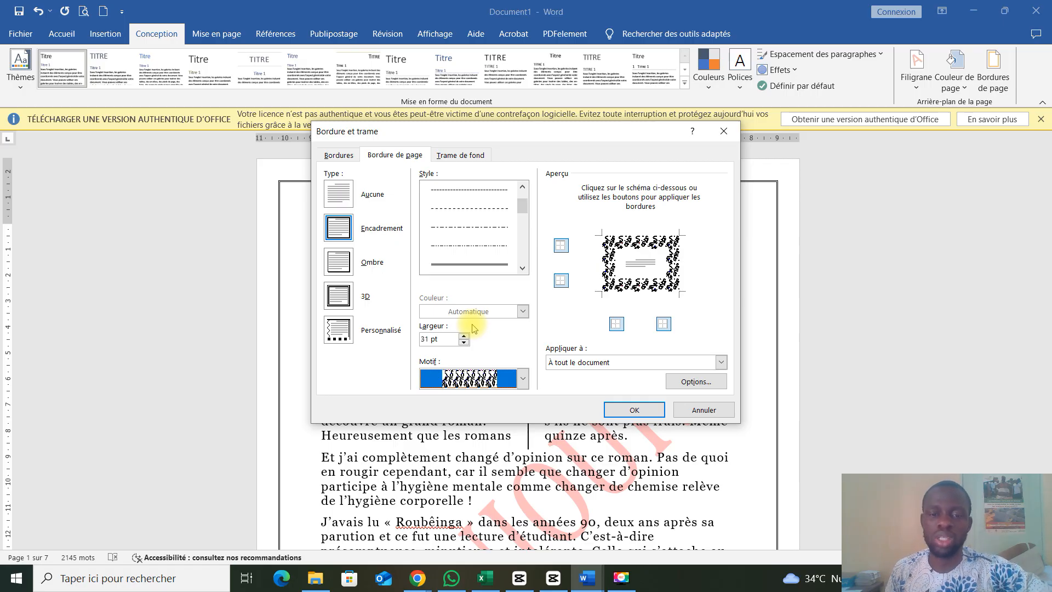
{"action": "left_click", "coordinate": [522, 378]}
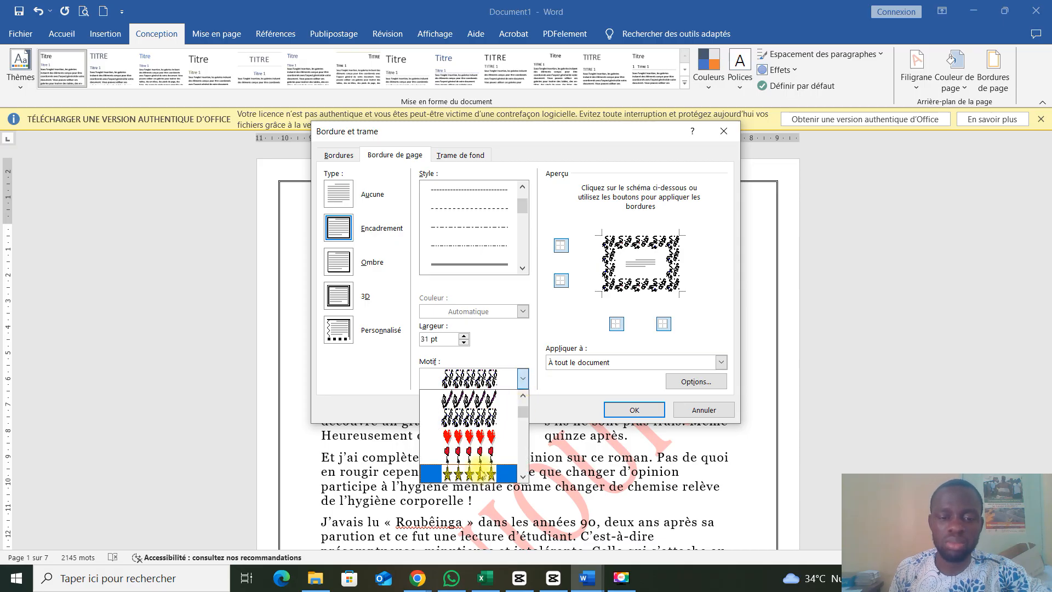
{"action": "scroll", "coordinate": [468, 449], "scroll_direction": "up", "scroll_amount": 5}
{"action": "scroll", "coordinate": [479, 456], "scroll_direction": "down", "scroll_amount": 8}
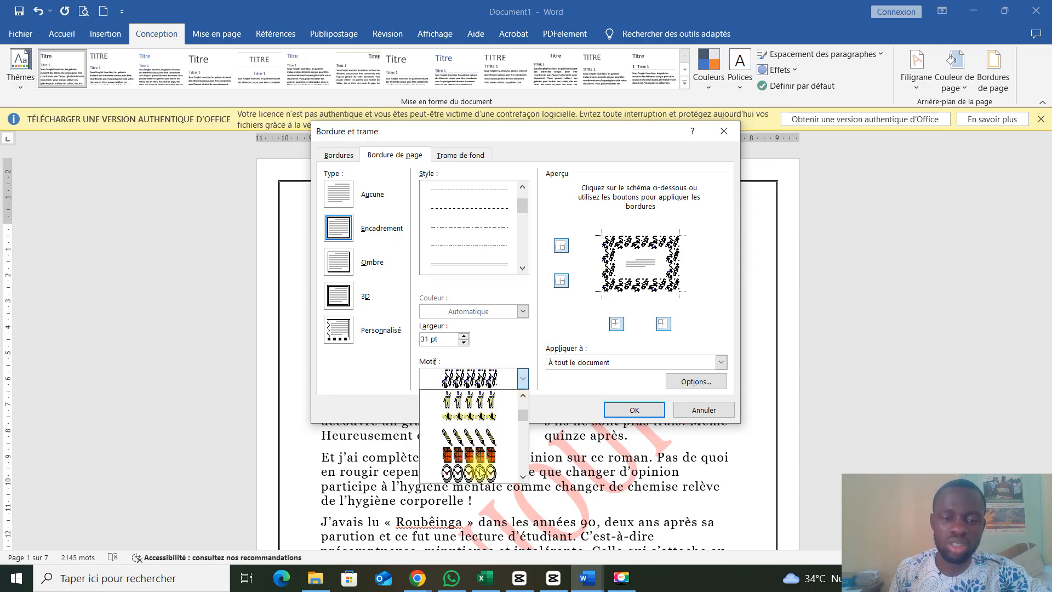
{"action": "scroll", "coordinate": [480, 466], "scroll_direction": "down", "scroll_amount": 10}
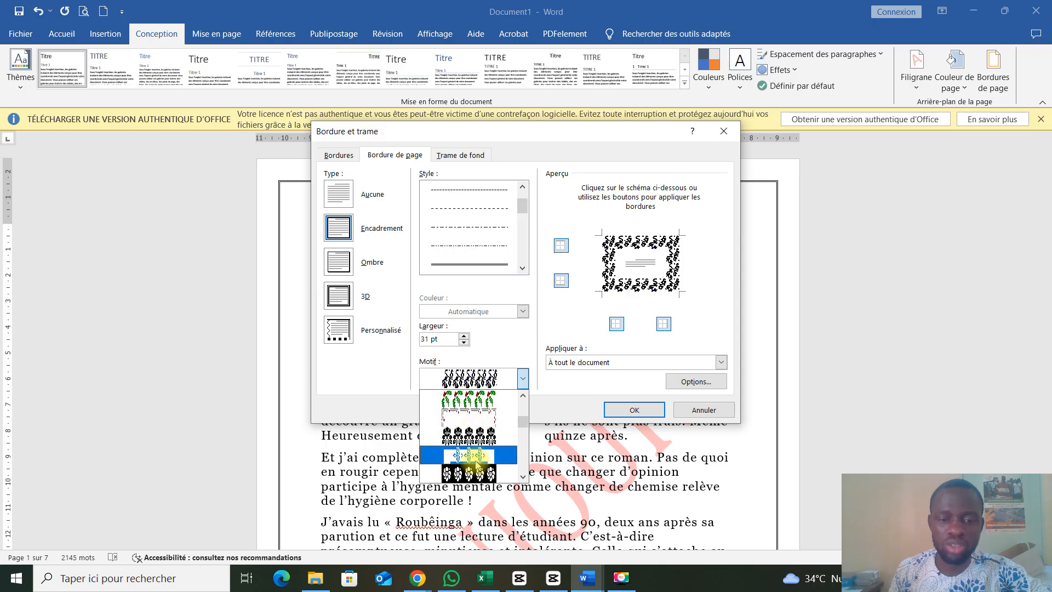
{"action": "left_click", "coordinate": [474, 459]}
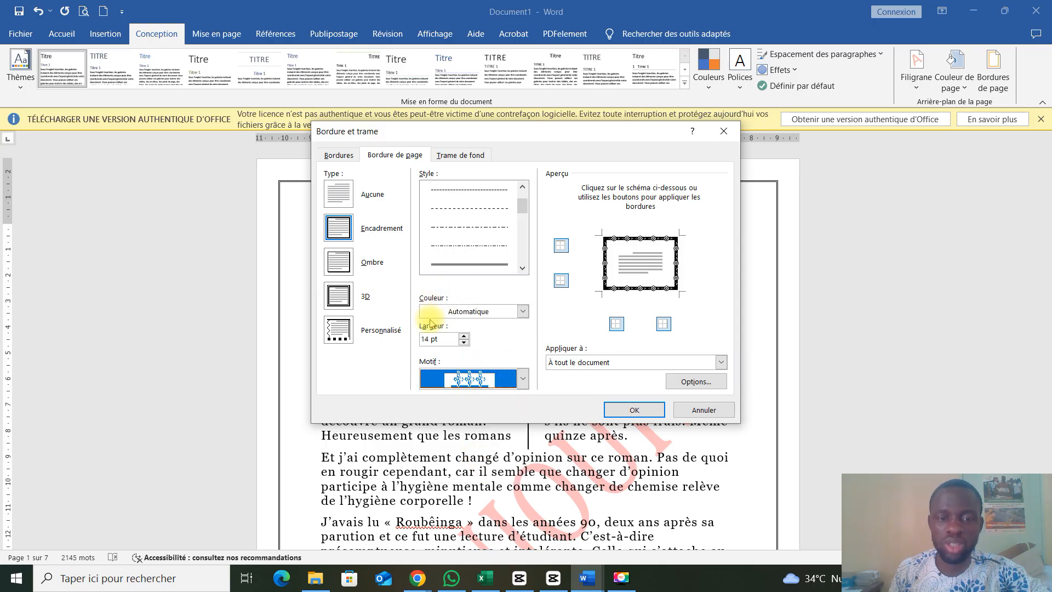
- Colour the flower page border theme blue, set its width to 16 pt and apply it to the whole document
{"action": "left_click", "coordinate": [522, 311]}
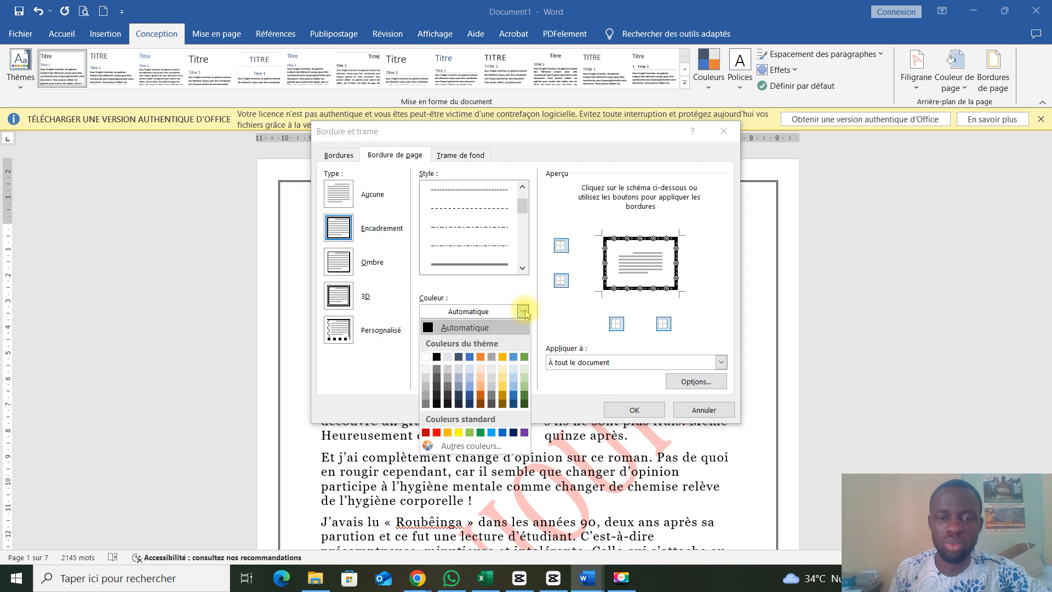
{"action": "left_click", "coordinate": [472, 355]}
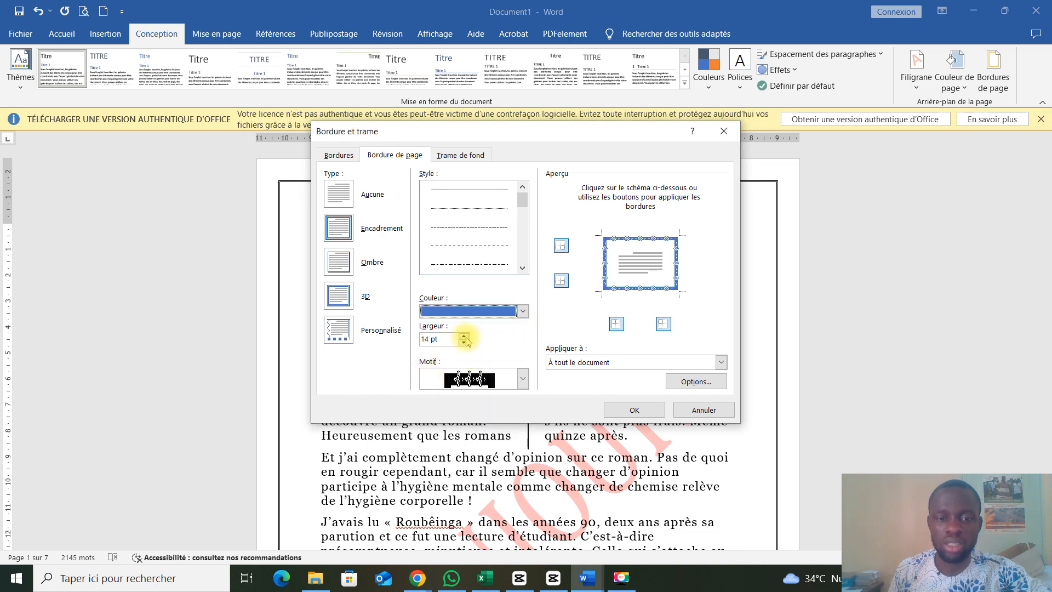
{"action": "left_click", "coordinate": [464, 336]}
{"action": "left_click", "coordinate": [464, 335]}
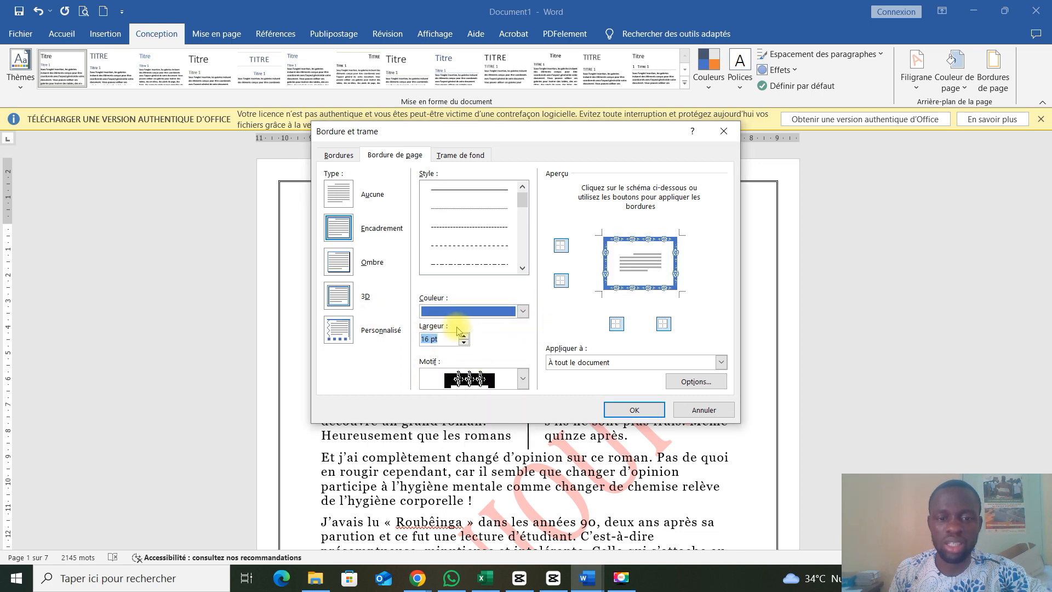
{"action": "left_click", "coordinate": [634, 411]}
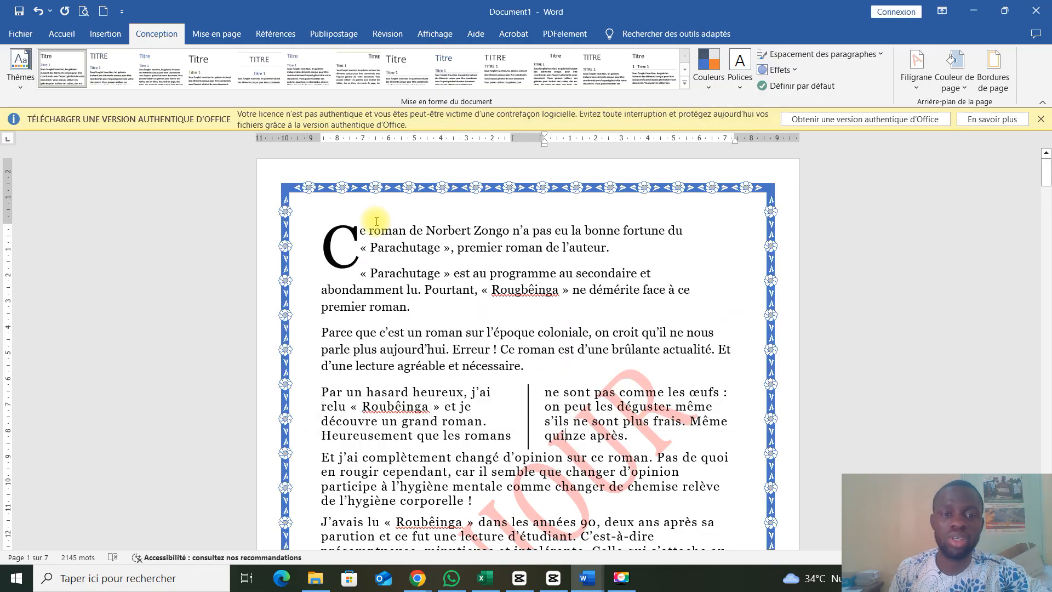
{"action": "scroll", "coordinate": [581, 316], "scroll_direction": "down", "scroll_amount": 3}
{"action": "scroll", "coordinate": [581, 317], "scroll_direction": "down", "scroll_amount": 15}
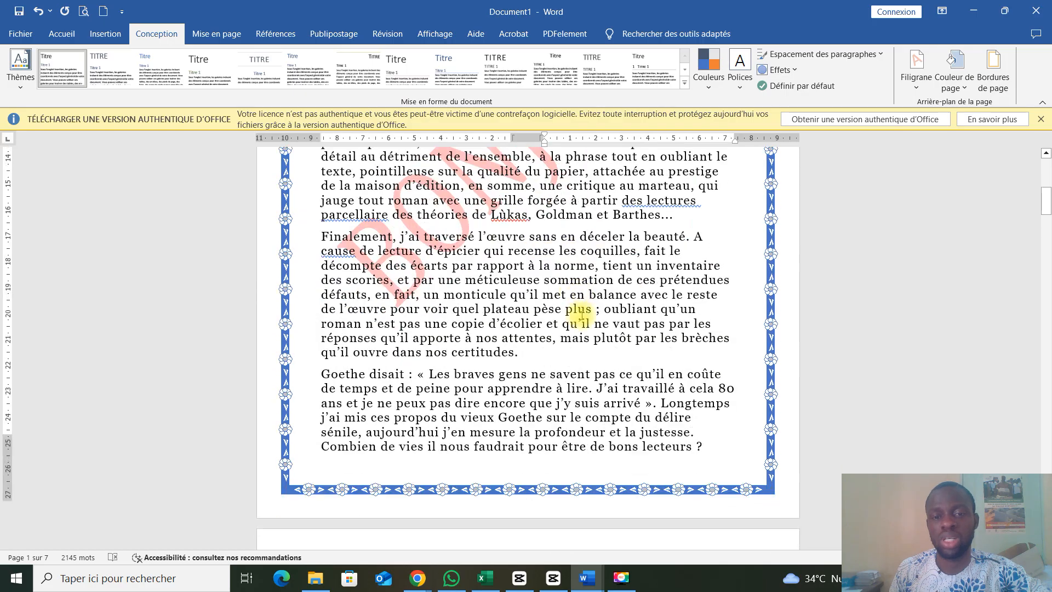
{"action": "scroll", "coordinate": [582, 317], "scroll_direction": "up", "scroll_amount": 15}
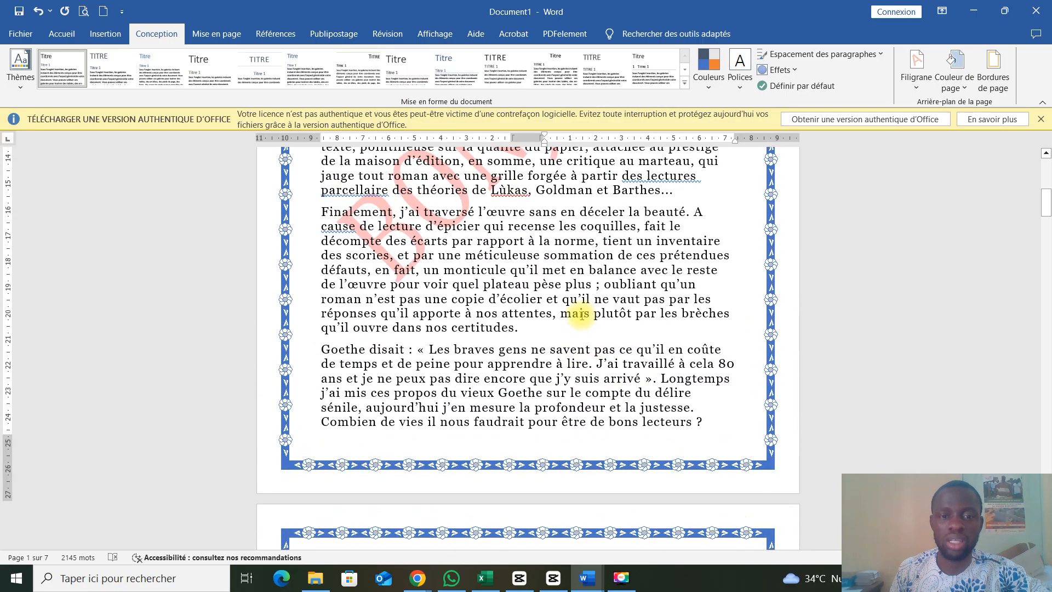
{"action": "scroll", "coordinate": [581, 317], "scroll_direction": "up", "scroll_amount": 3}
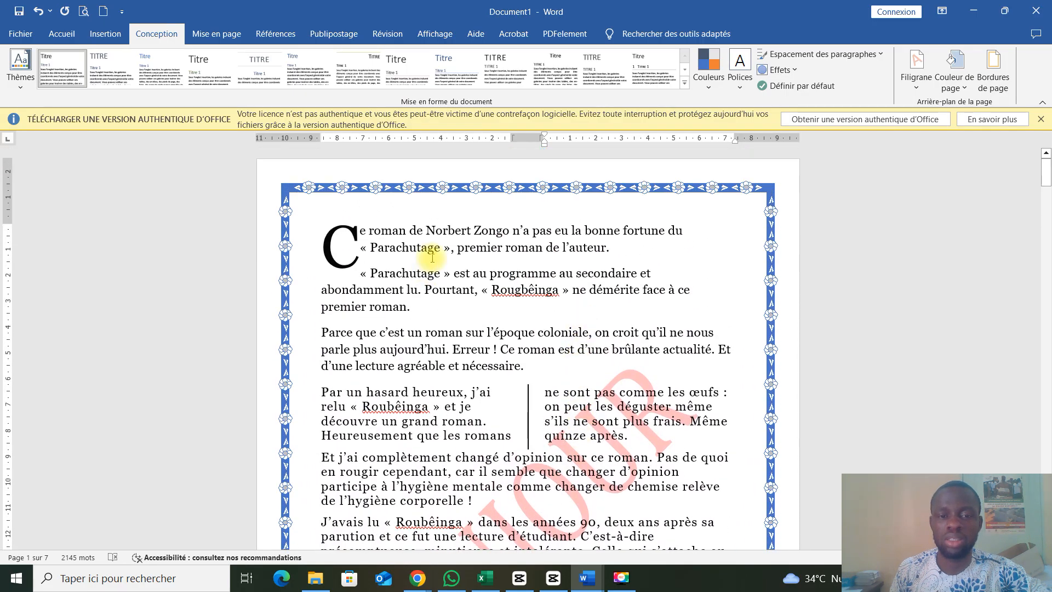